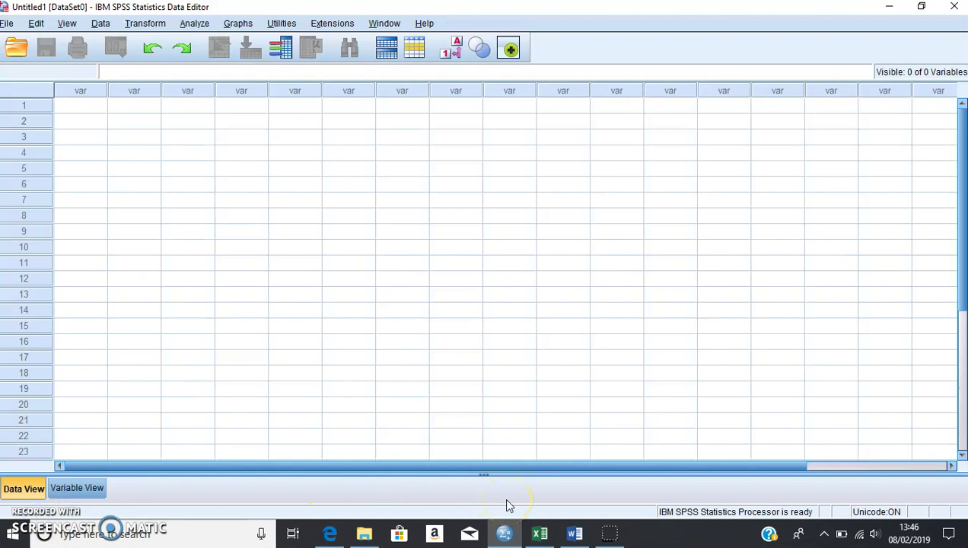
# - Switch to the Excel workbook and examine the Student, Course, Height and Foot size columns and the first three student rows in Student_data
pyautogui.click(540, 535)
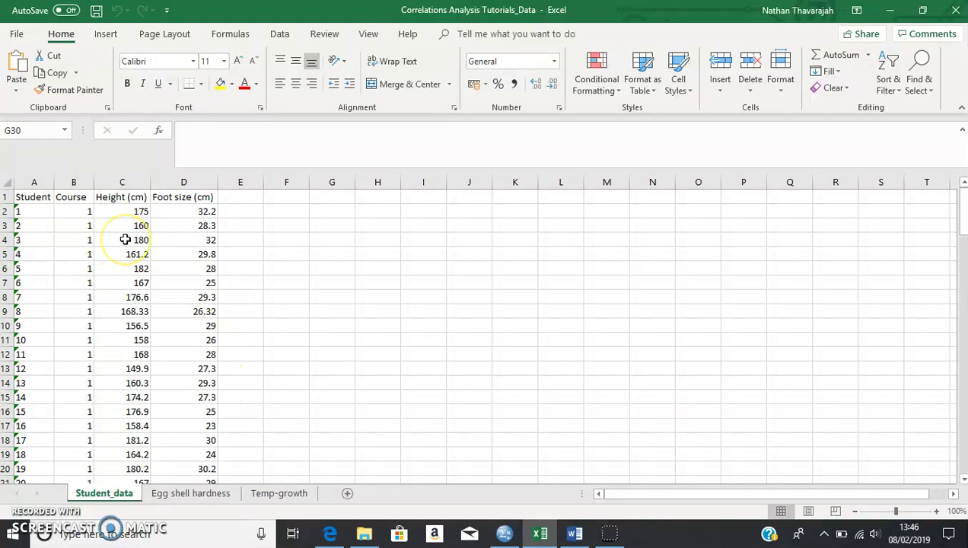
pyautogui.click(32, 182)
pyautogui.click(74, 181)
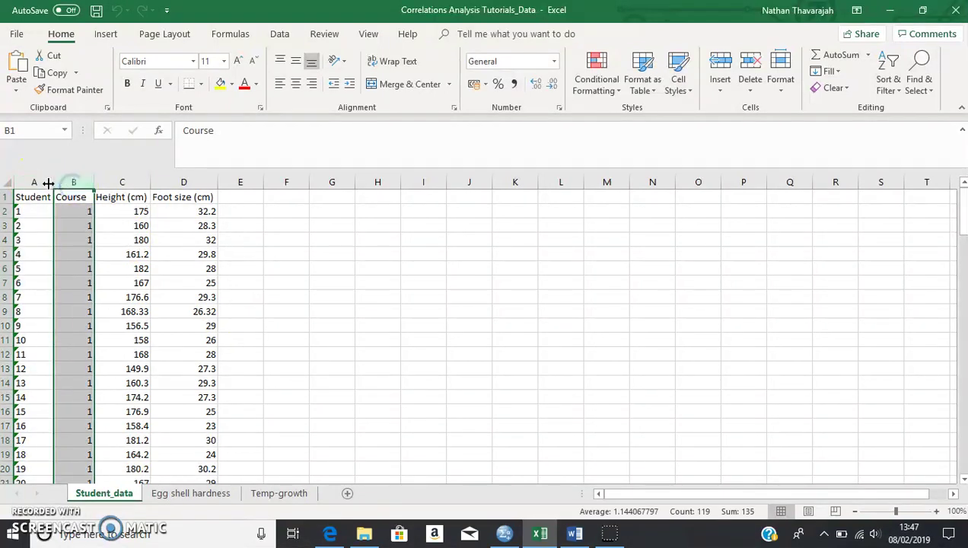
pyautogui.click(45, 181)
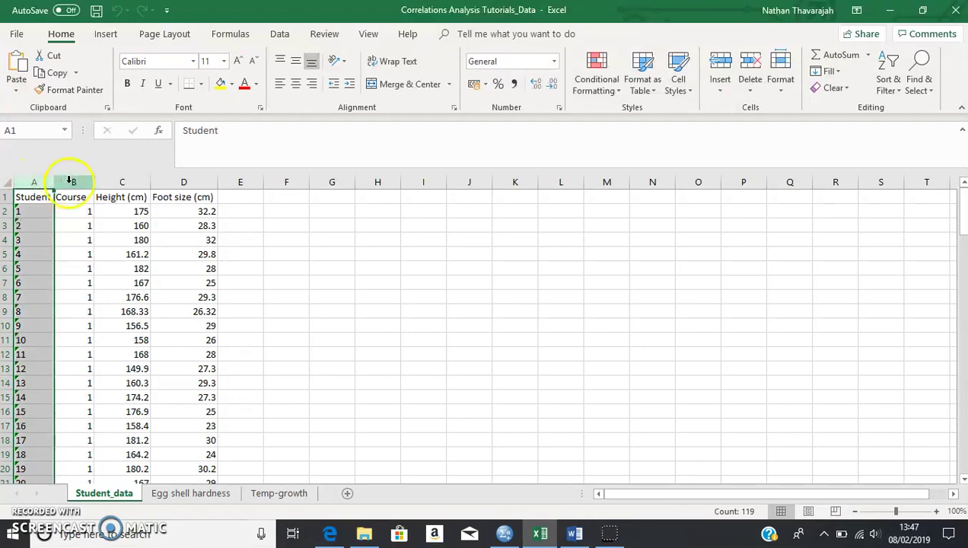
pyautogui.click(70, 181)
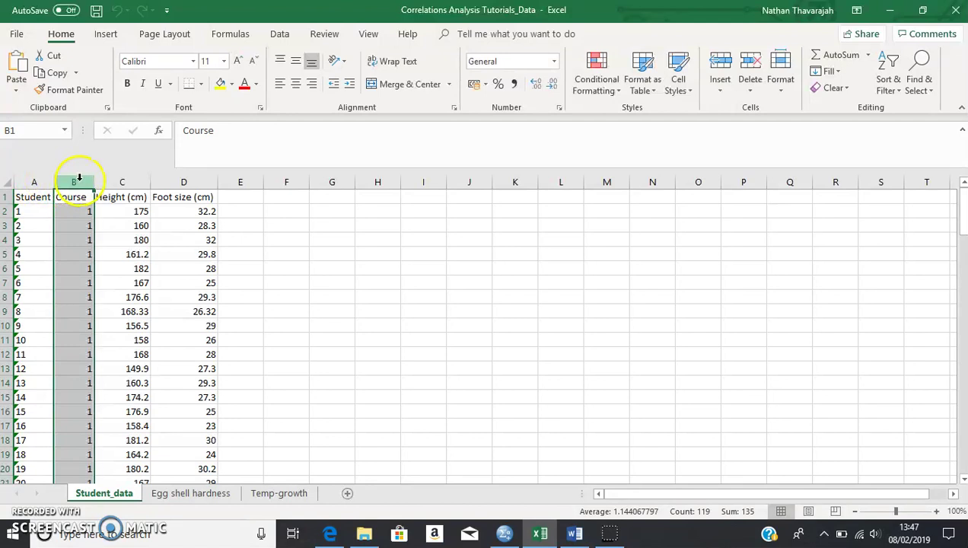
pyautogui.click(121, 181)
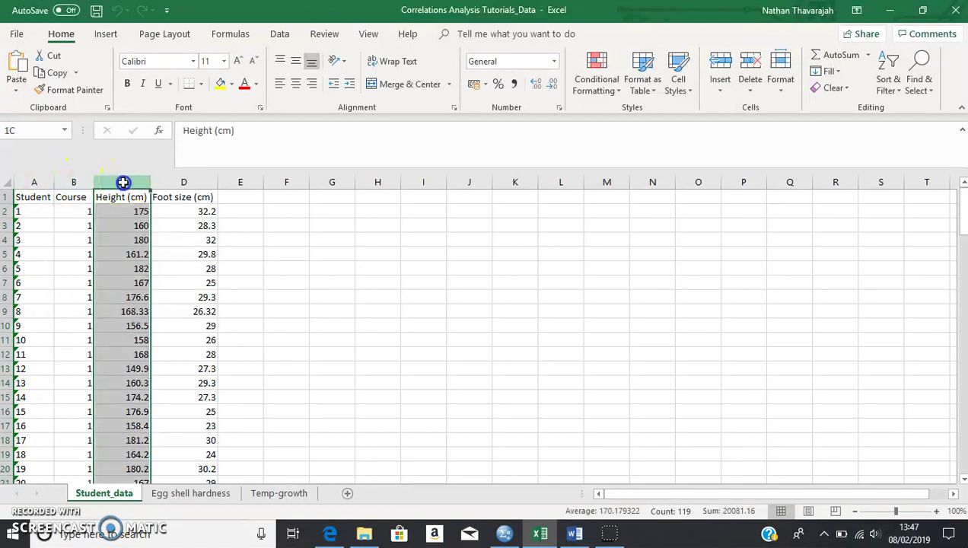
pyautogui.click(164, 183)
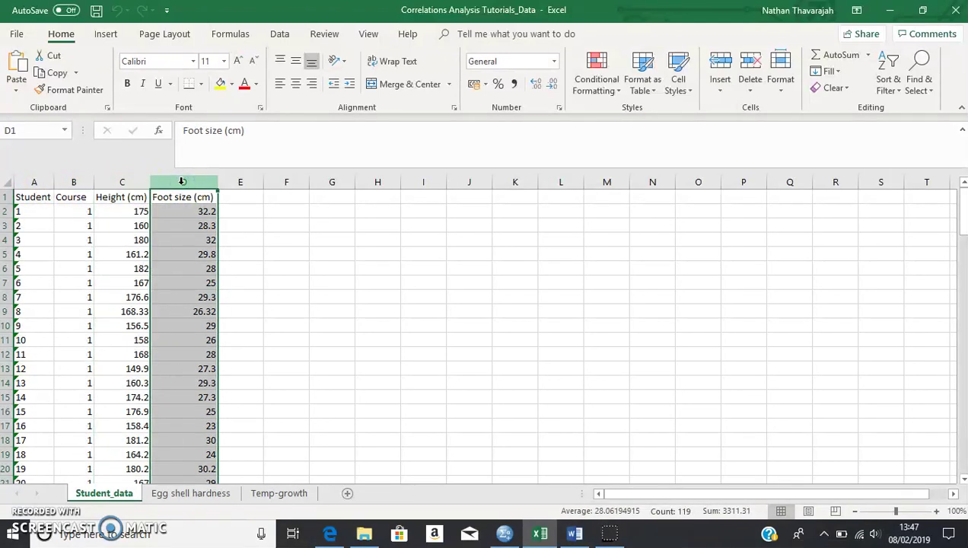
pyautogui.click(129, 181)
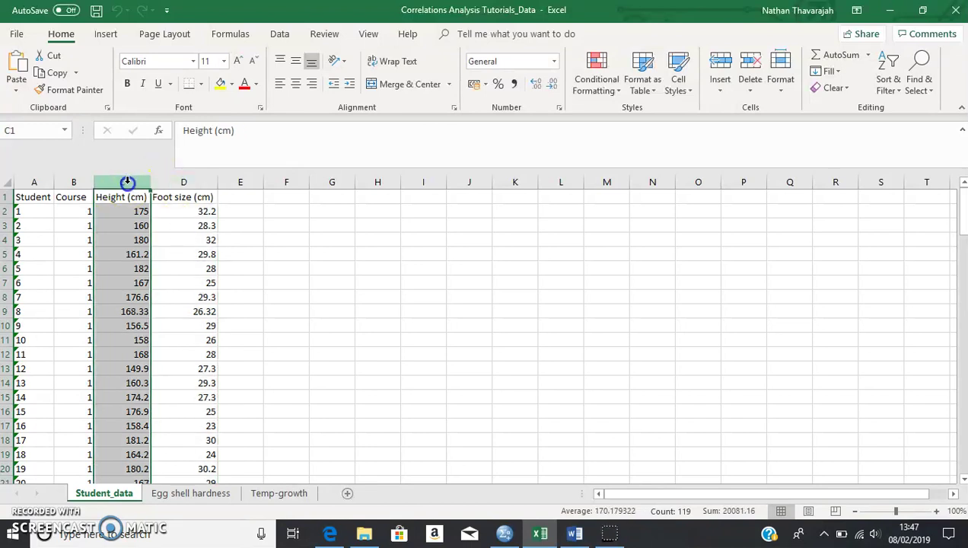
pyautogui.click(181, 182)
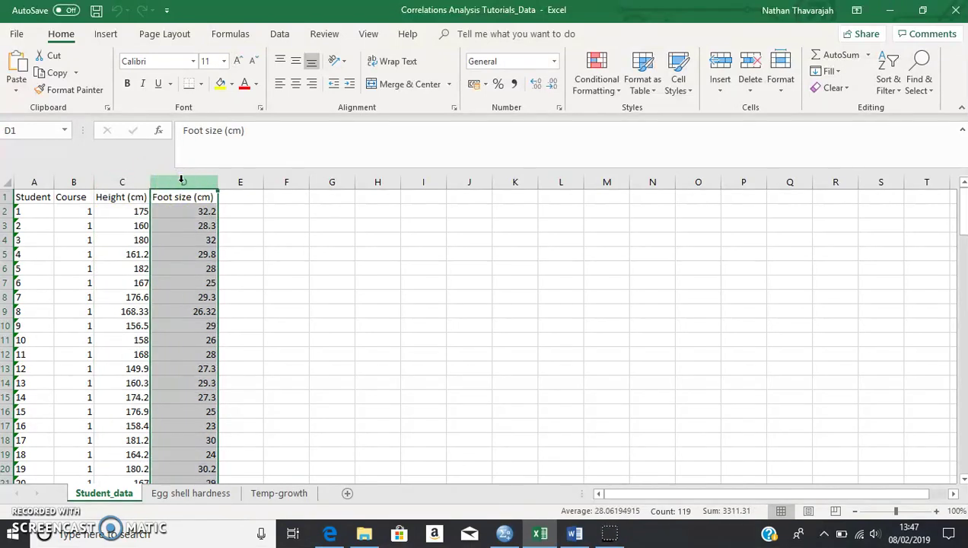
pyautogui.keyDown('shift'); pyautogui.click(126, 179); pyautogui.keyUp('shift')
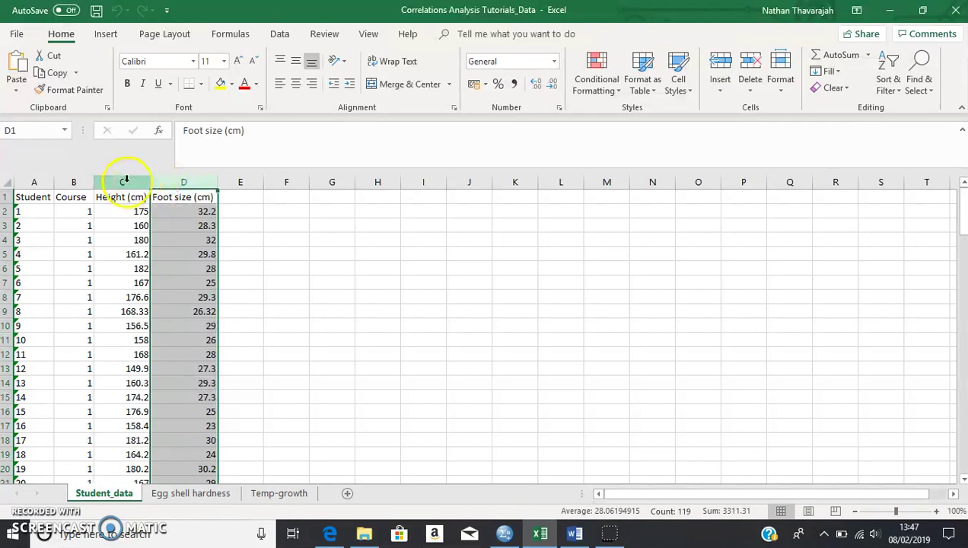
pyautogui.click(125, 180)
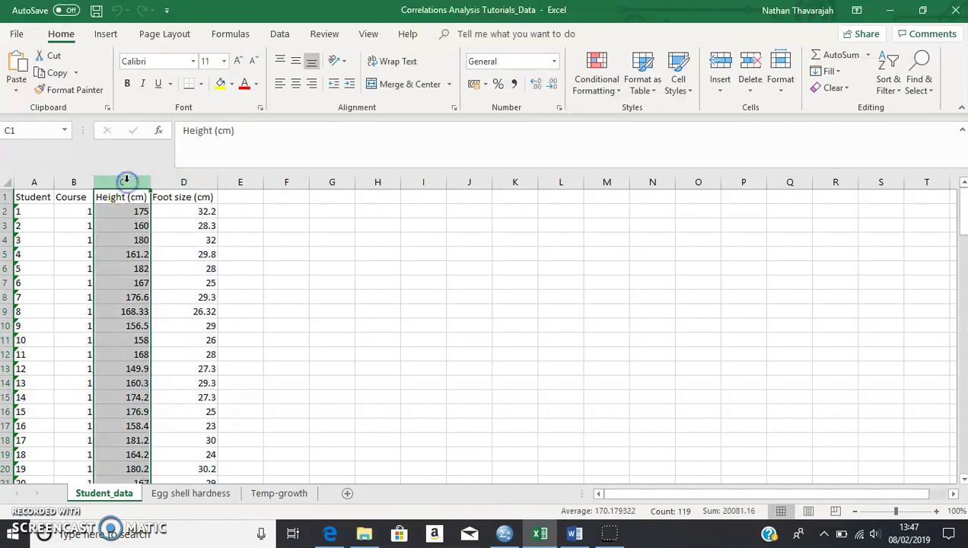
pyautogui.click(173, 180)
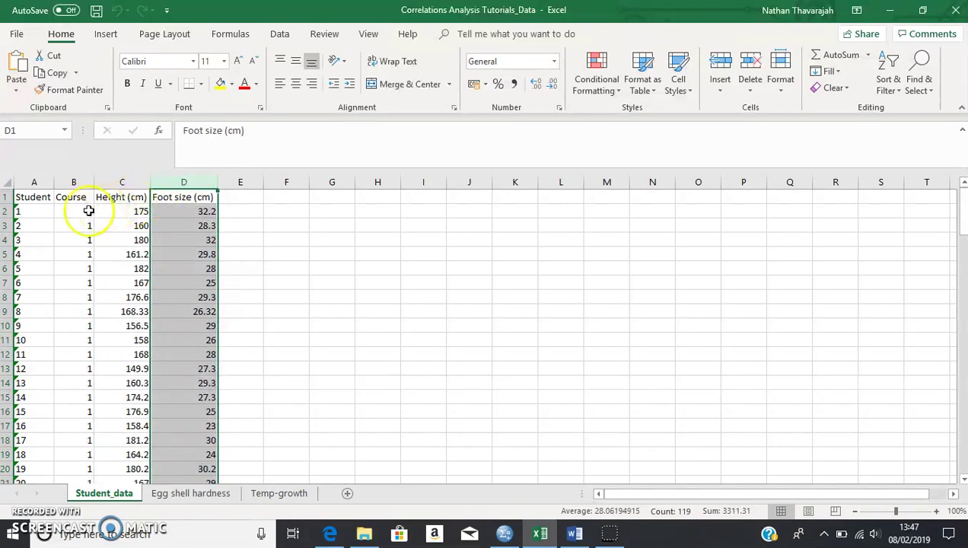
pyautogui.click(6, 211)
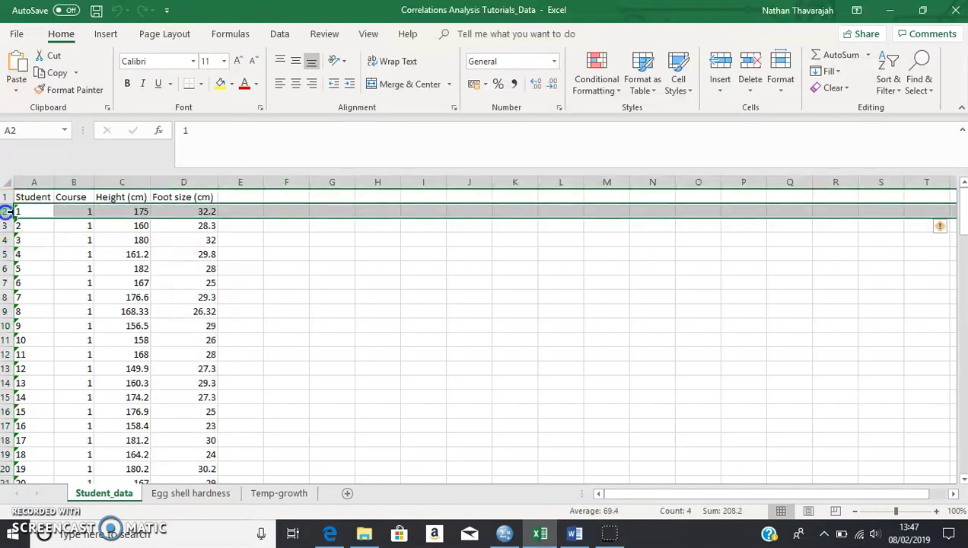
pyautogui.click(7, 225)
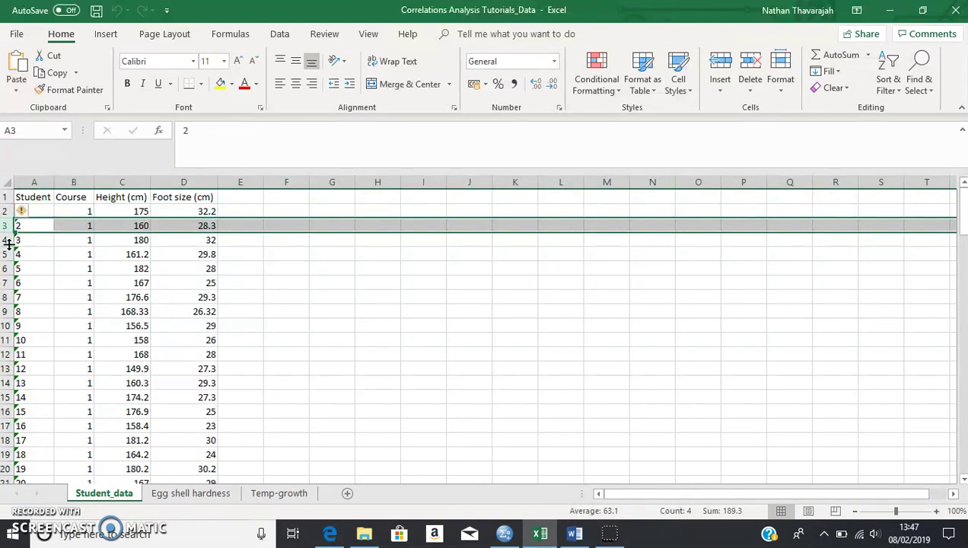
pyautogui.click(8, 240)
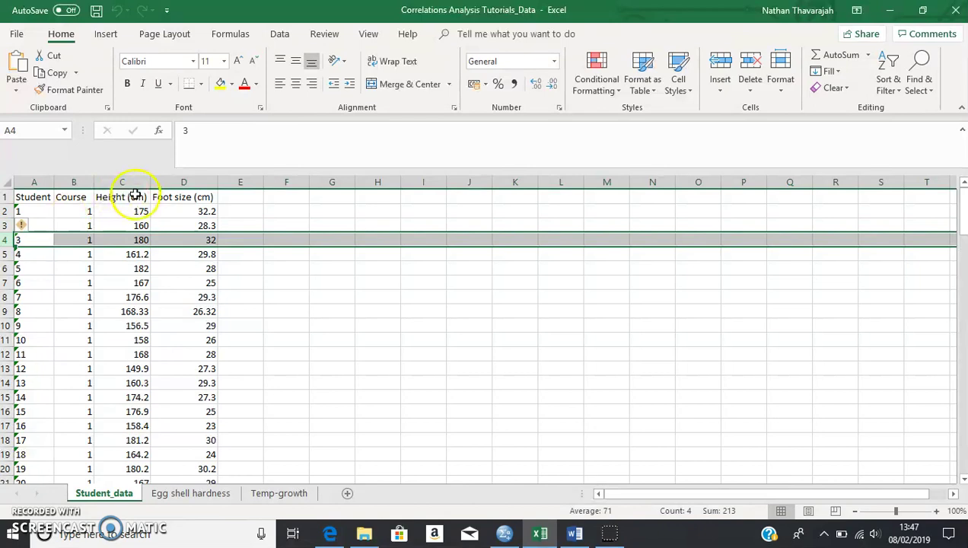
# - Copy the height and foot size values in C2:D119 and paste them into SPSS starting at the first cell of the empty dataset
pyautogui.moveTo(132, 211); pyautogui.dragTo(180, 417)
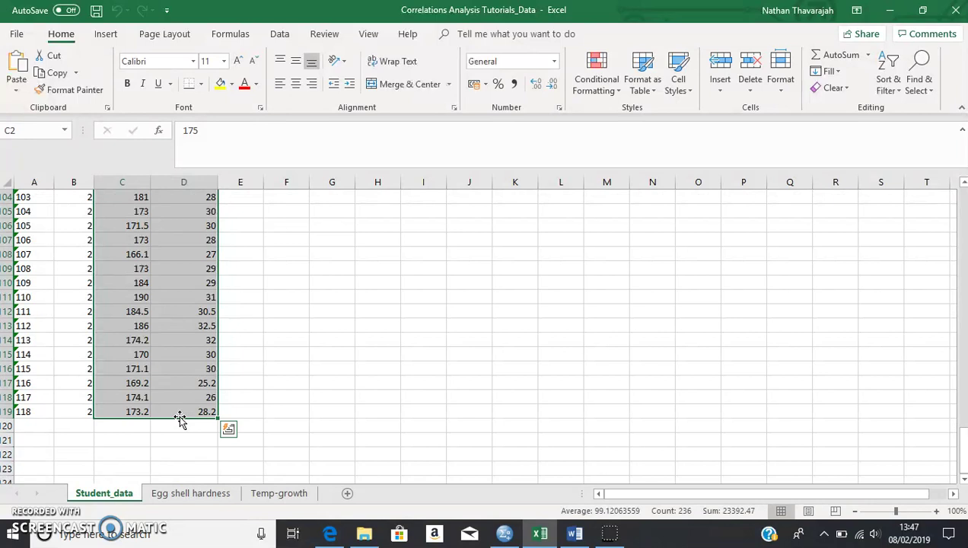
pyautogui.hotkey('ctrl', 'c')
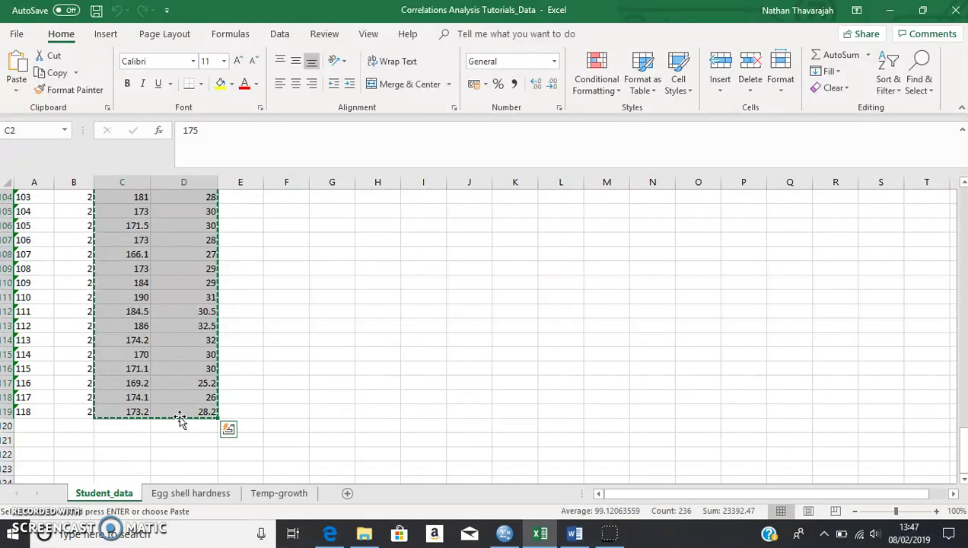
pyautogui.click(505, 534)
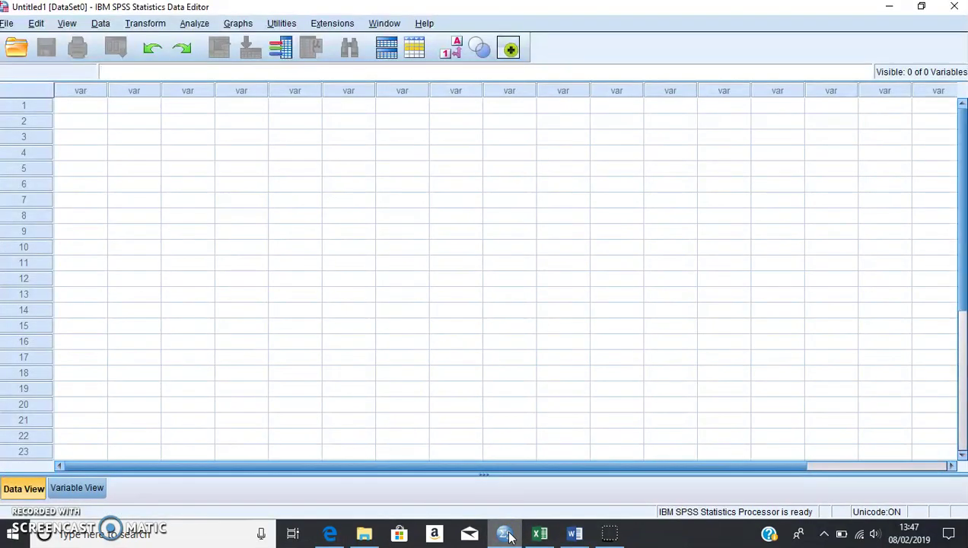
pyautogui.click(461, 484)
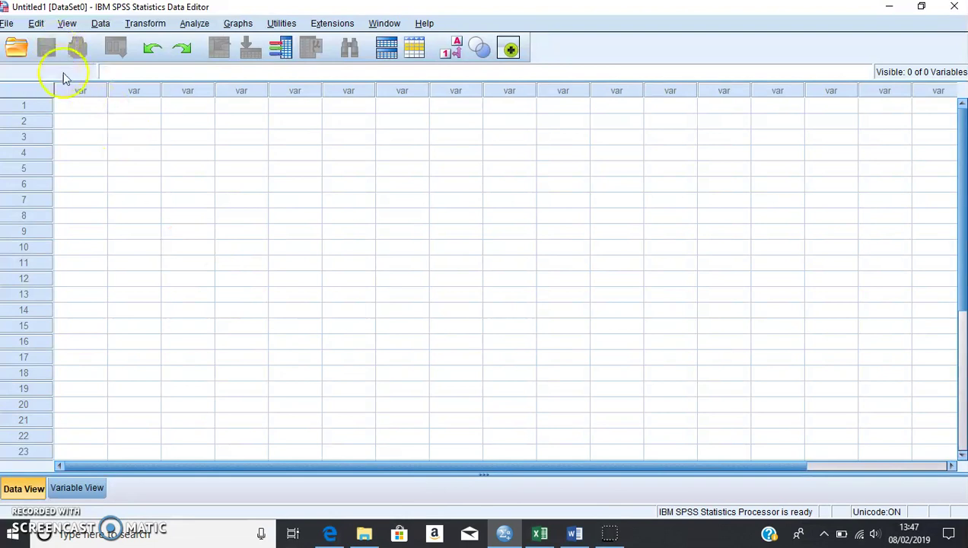
pyautogui.click(68, 108)
pyautogui.click(70, 108)
pyautogui.hotkey('ctrl', 'v')
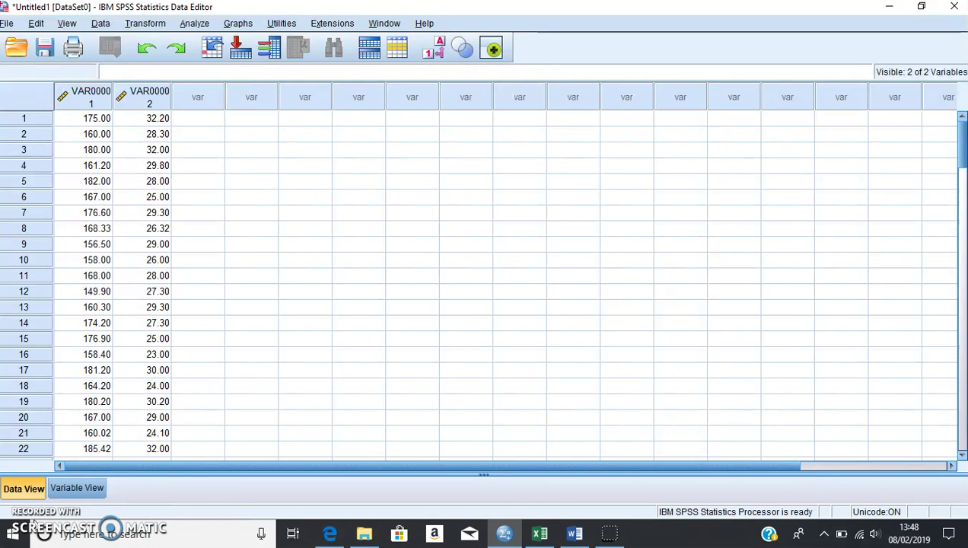
# - Rename the first variable Height and the second variable Foot_size in the variable definitions
pyautogui.click(74, 491)
pyautogui.click(73, 490)
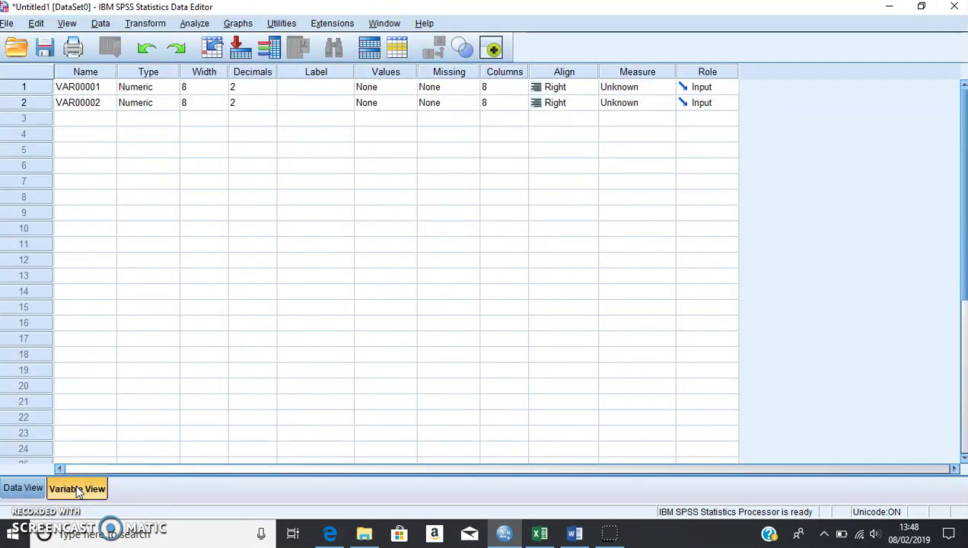
pyautogui.click(88, 89)
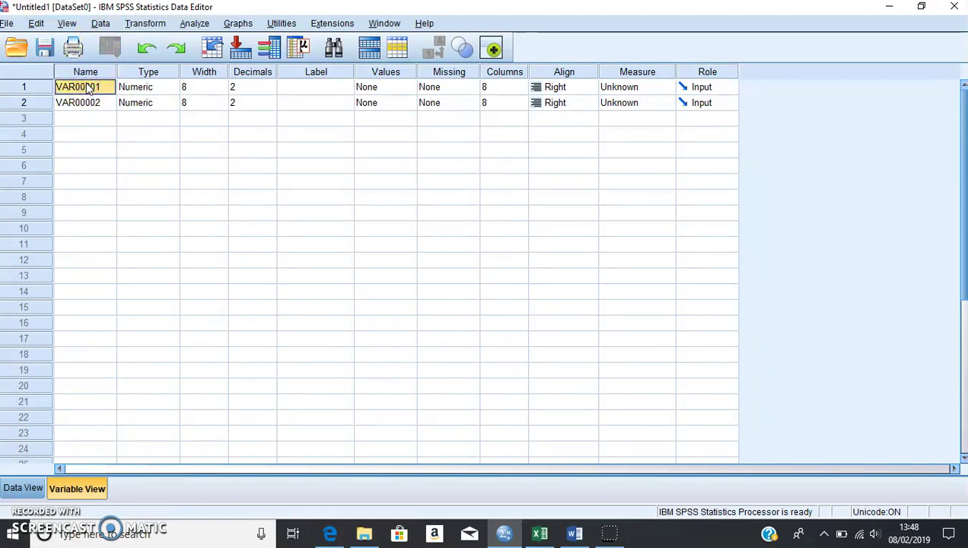
pyautogui.write('Height')
pyautogui.click(83, 103)
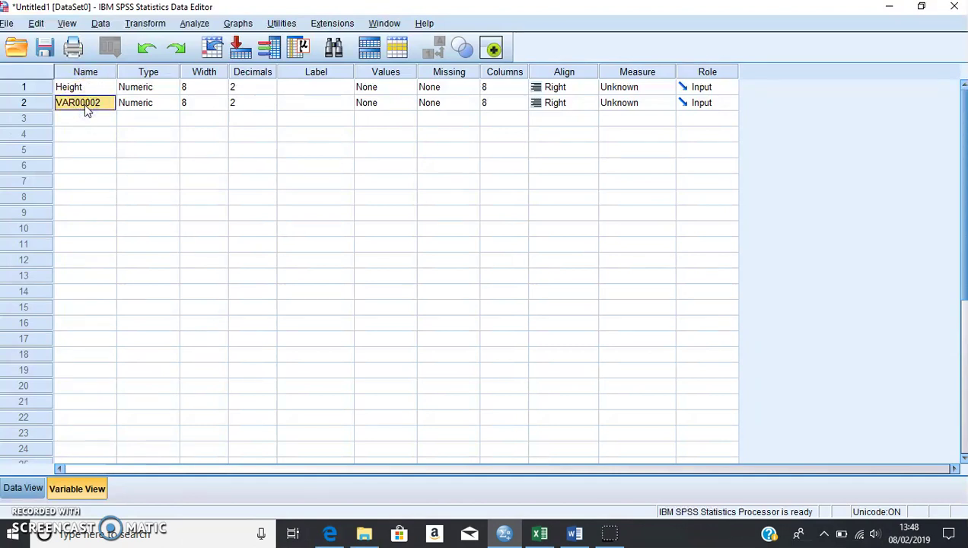
pyautogui.write('Foo')
pyautogui.write('t_size')
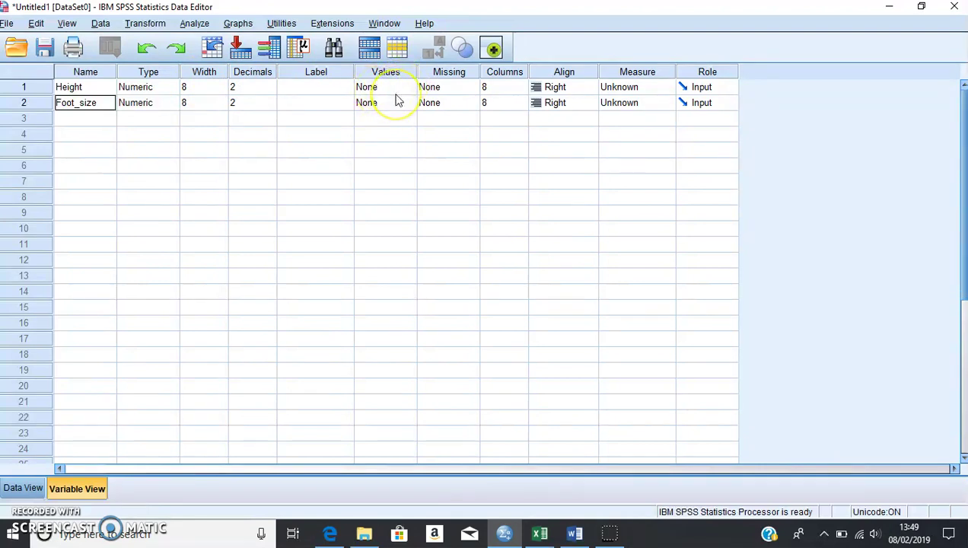
# - Set the measurement level of both Height and Foot_size to Scale and return to the data values
pyautogui.click(630, 90)
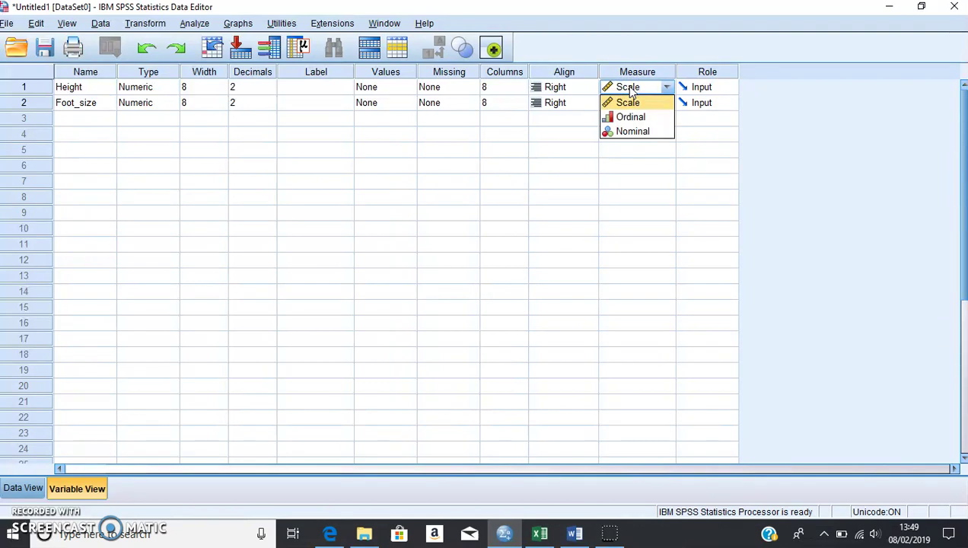
pyautogui.click(625, 102)
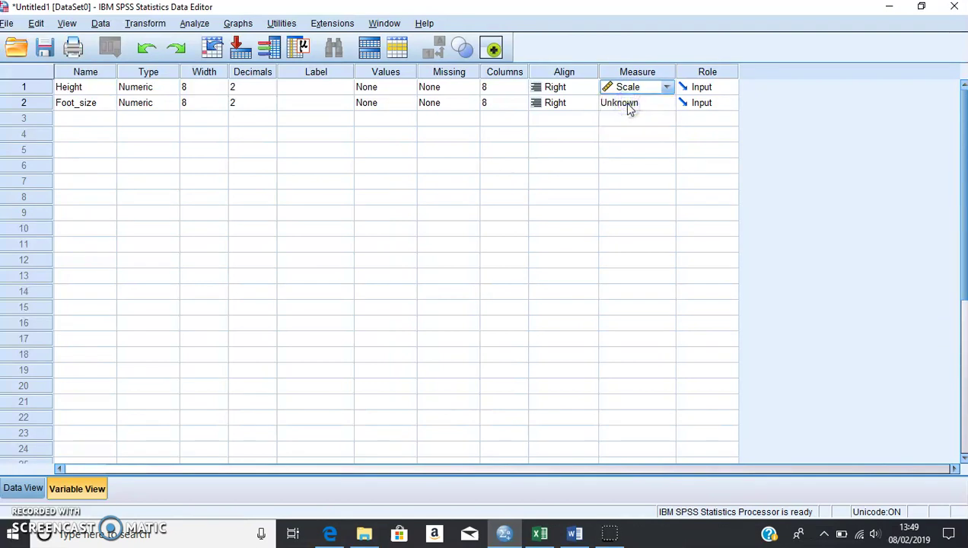
pyautogui.click(629, 107)
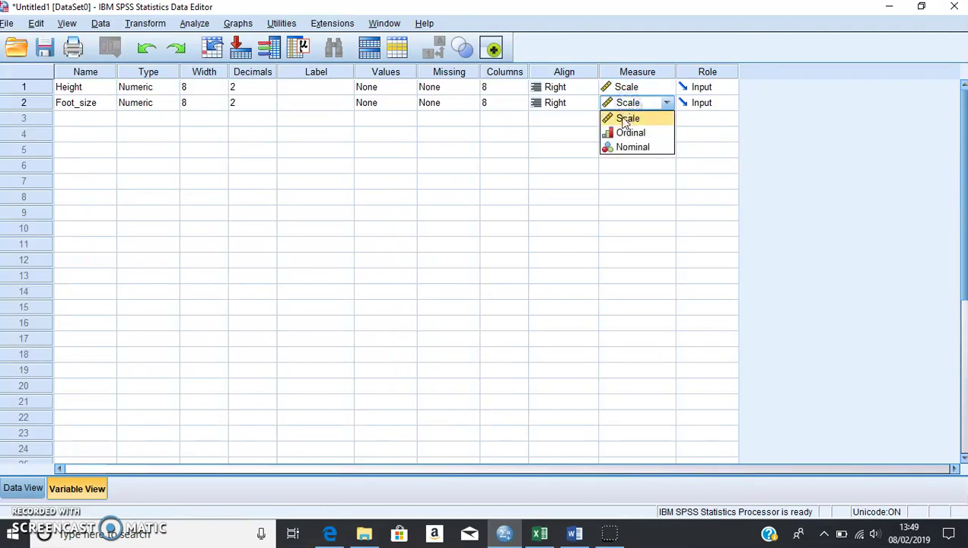
pyautogui.click(625, 120)
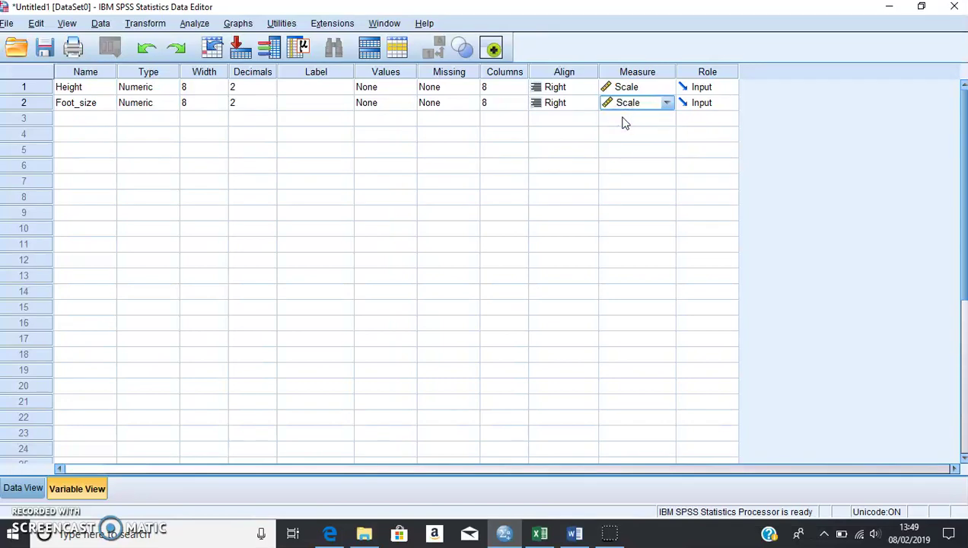
pyautogui.click(215, 309)
pyautogui.click(23, 489)
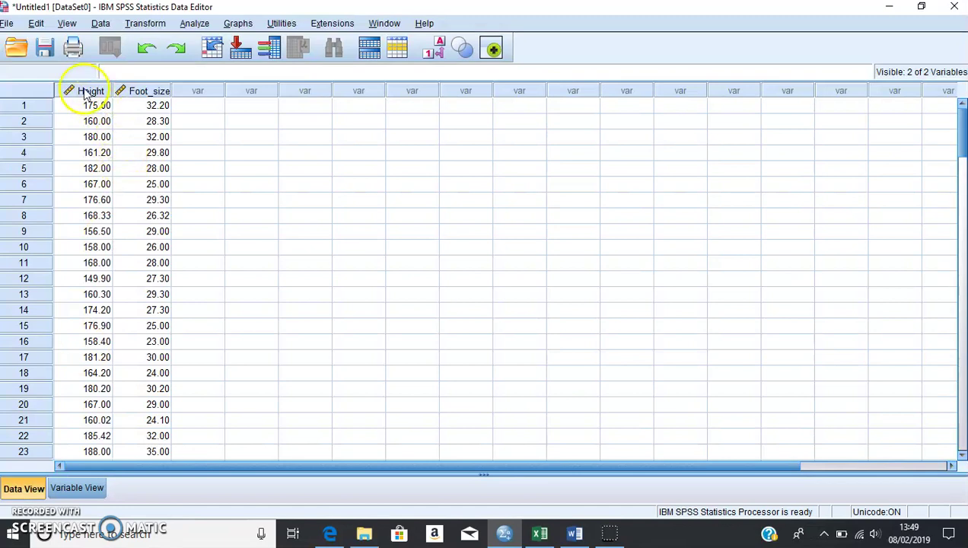
pyautogui.moveTo(145, 96)
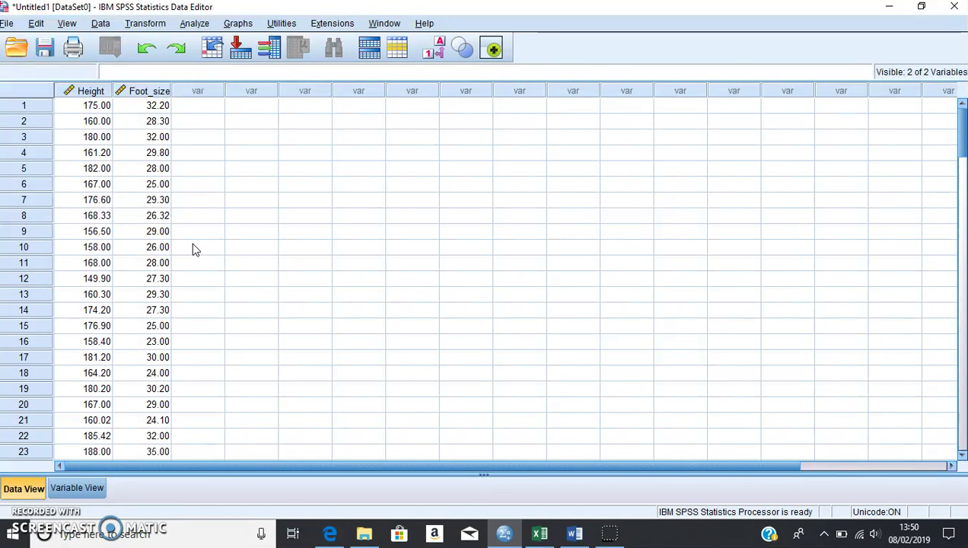
# - Start a bivariate correlation analysis and add Height and Foot_size as its variables
pyautogui.click(194, 24)
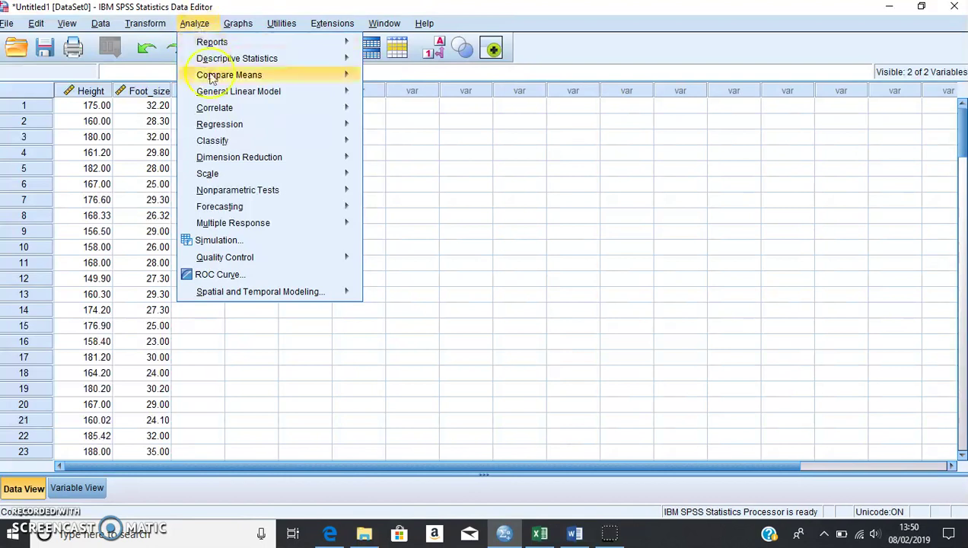
pyautogui.moveTo(217, 110)
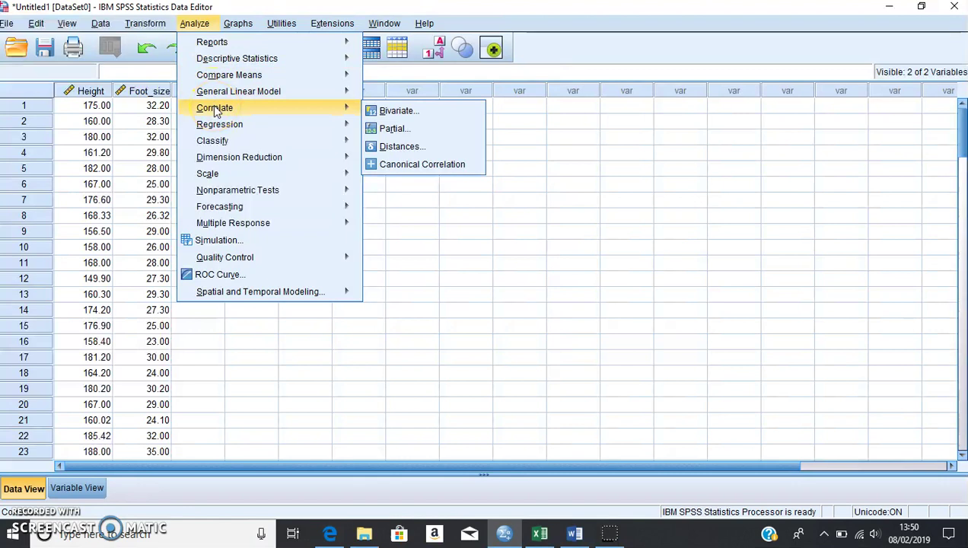
pyautogui.click(402, 111)
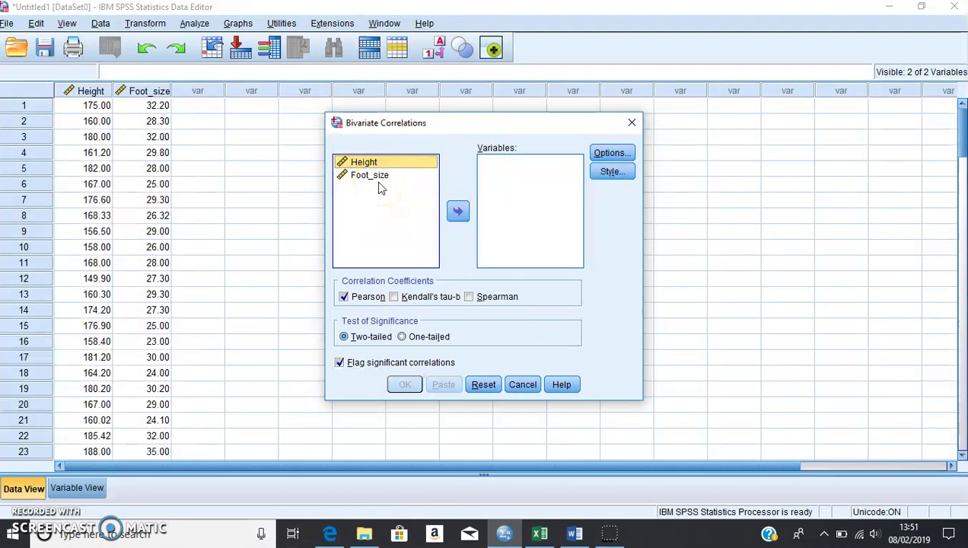
pyautogui.click(365, 164)
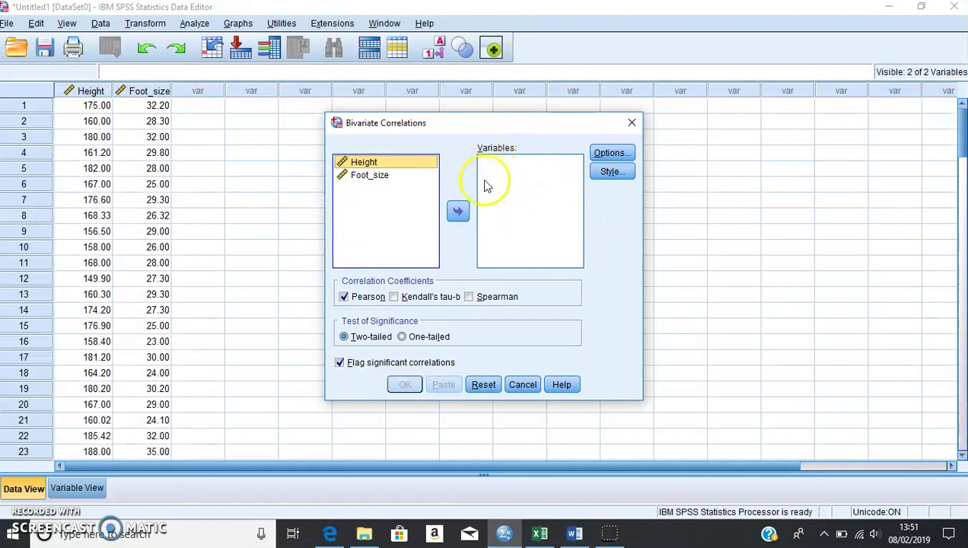
pyautogui.moveTo(370, 164); pyautogui.dragTo(514, 174)
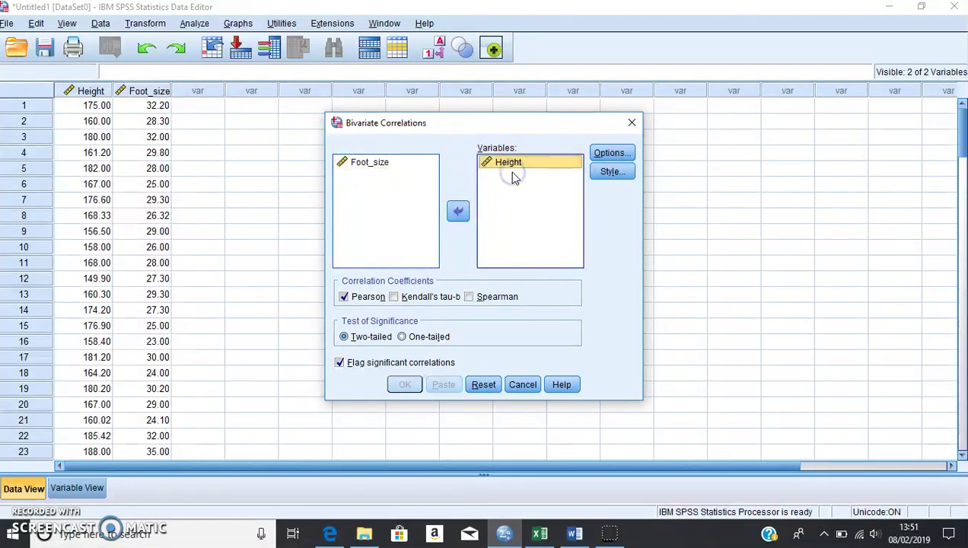
pyautogui.click(371, 163)
pyautogui.click(457, 212)
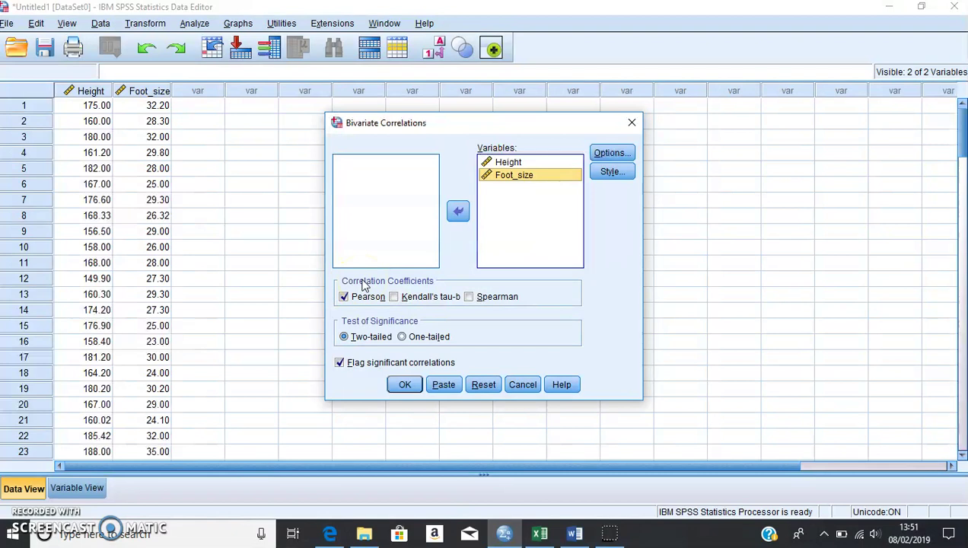
# - Add the Spearman coefficient alongside Pearson, keep the two-tailed test, and run the bivariate correlation
pyautogui.click(351, 303)
pyautogui.click(469, 298)
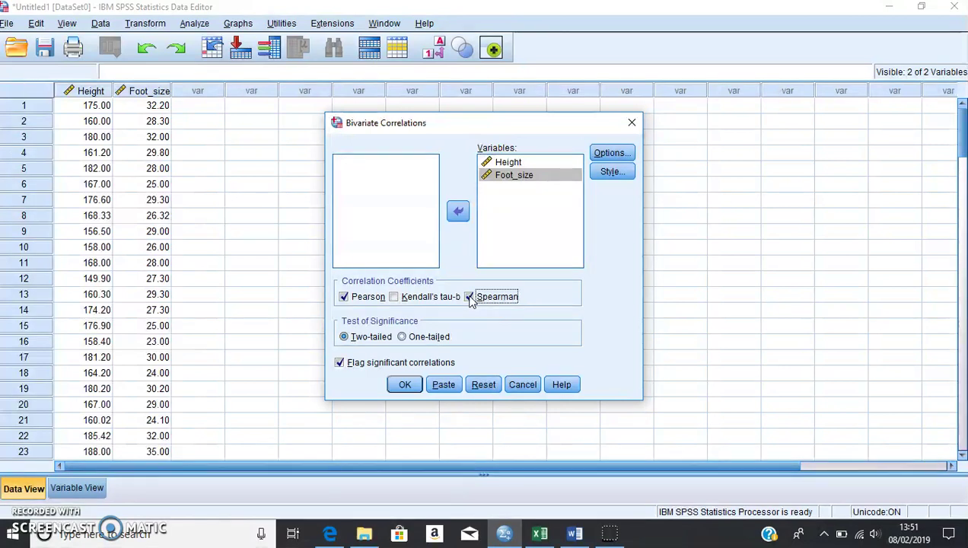
pyautogui.click(434, 320)
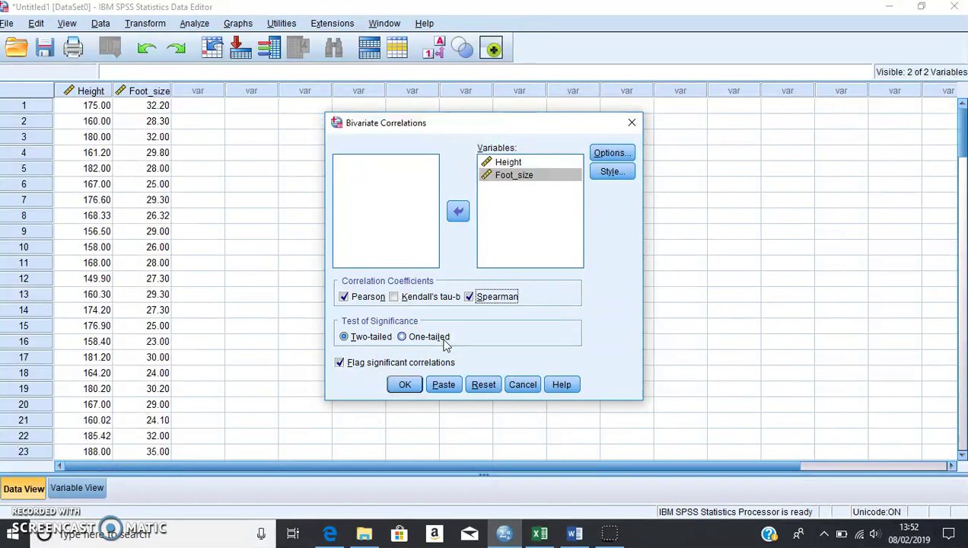
pyautogui.click(405, 385)
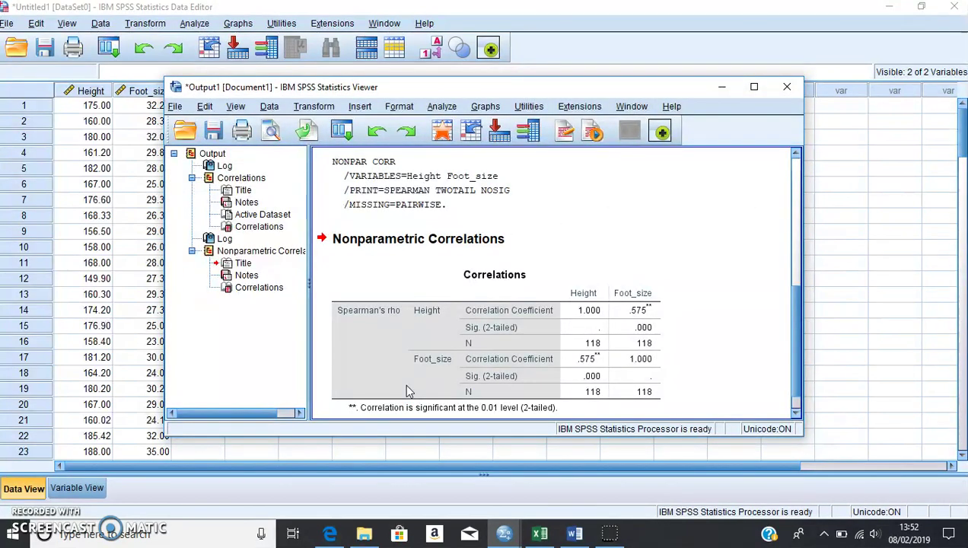
# - Examine the Spearman and Pearson correlation tables for Height and Foot_size in the output, including coefficients, significance and sample size
pyautogui.click(407, 390)
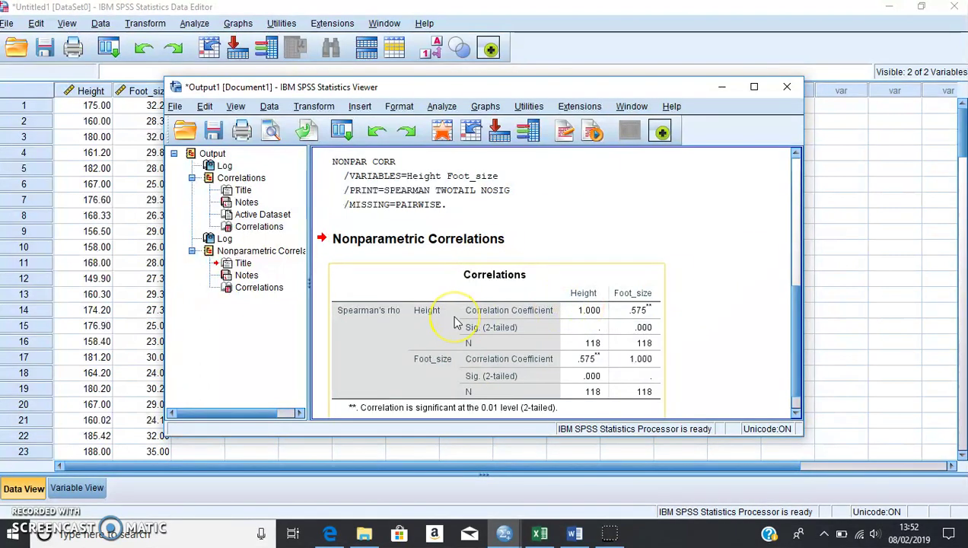
pyautogui.click(706, 293)
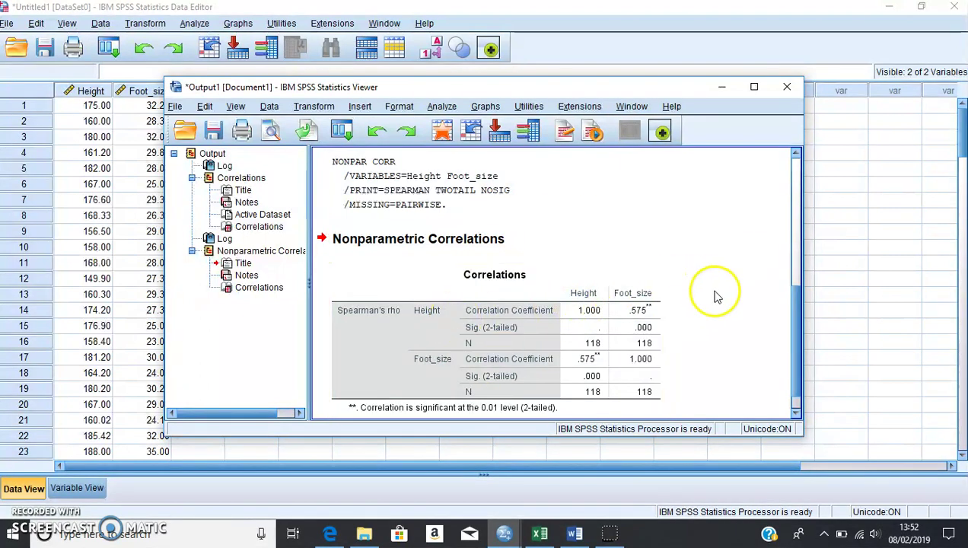
pyautogui.scroll(-1, 723, 297)
pyautogui.click(613, 286)
pyautogui.click(384, 328)
pyautogui.click(770, 264)
pyautogui.click(418, 249)
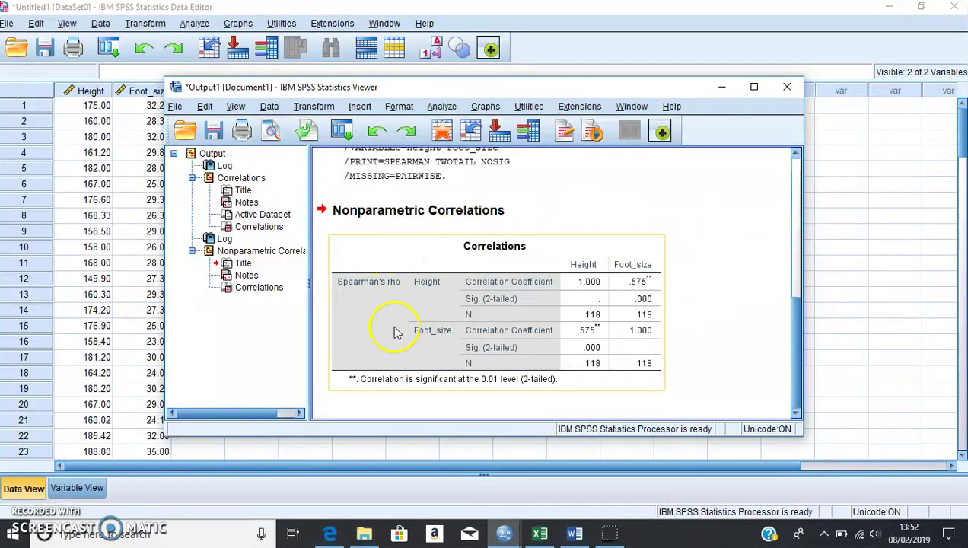
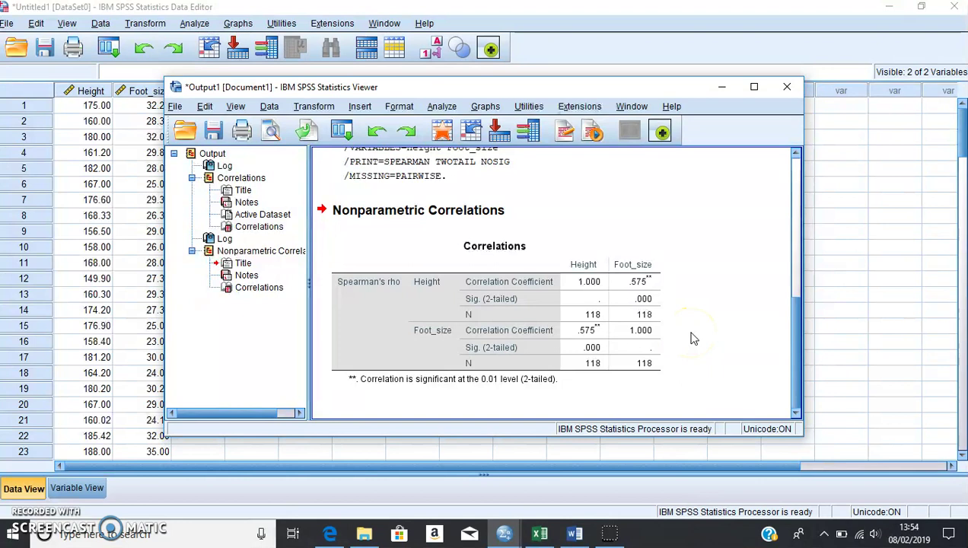
pyautogui.click(798, 268)
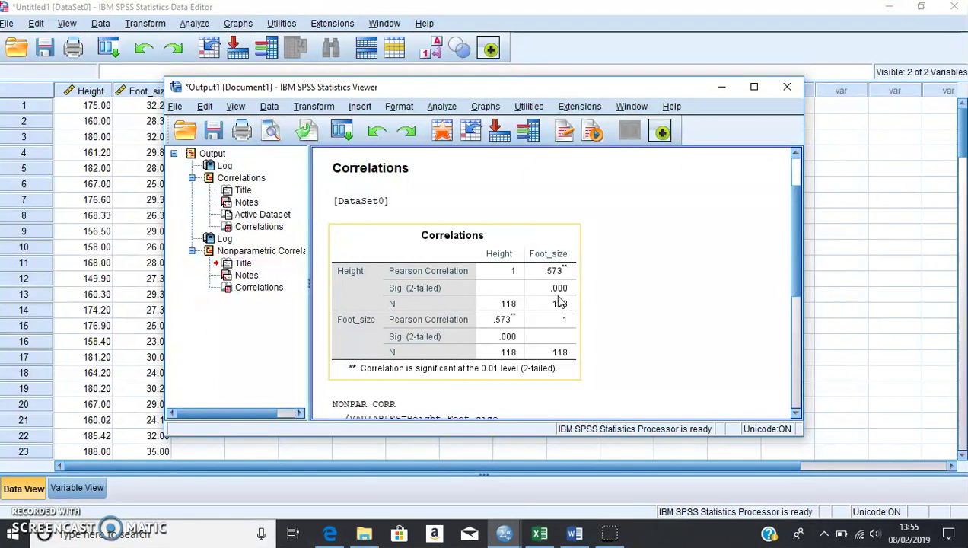
pyautogui.click(597, 320)
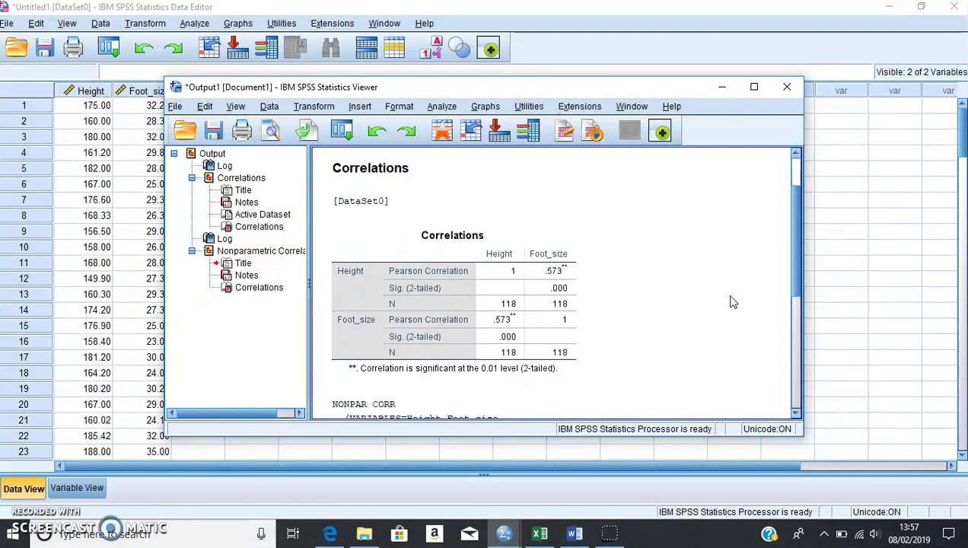
pyautogui.click(530, 181)
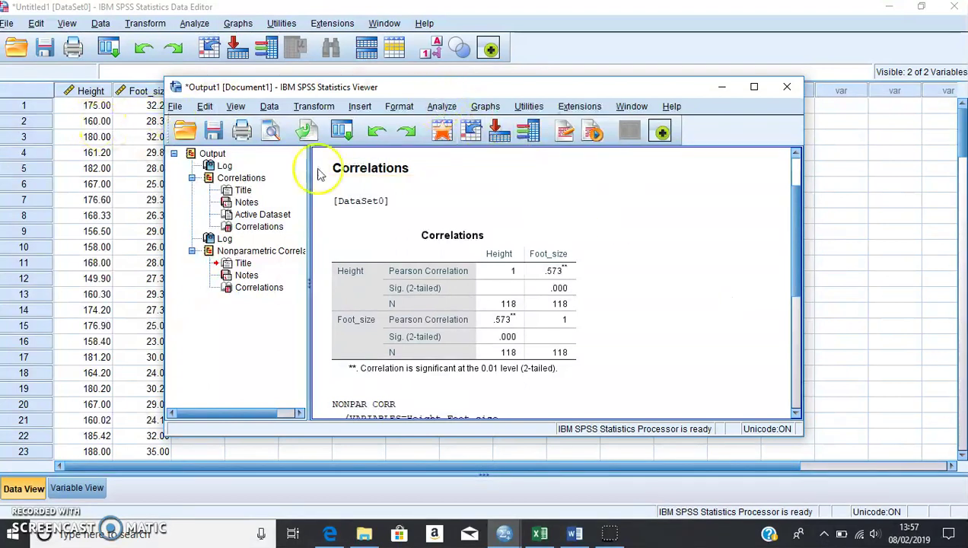
# - Return to the dataset and start an Explore analysis with Height and Foot_size as the dependent variables
pyautogui.click(828, 248)
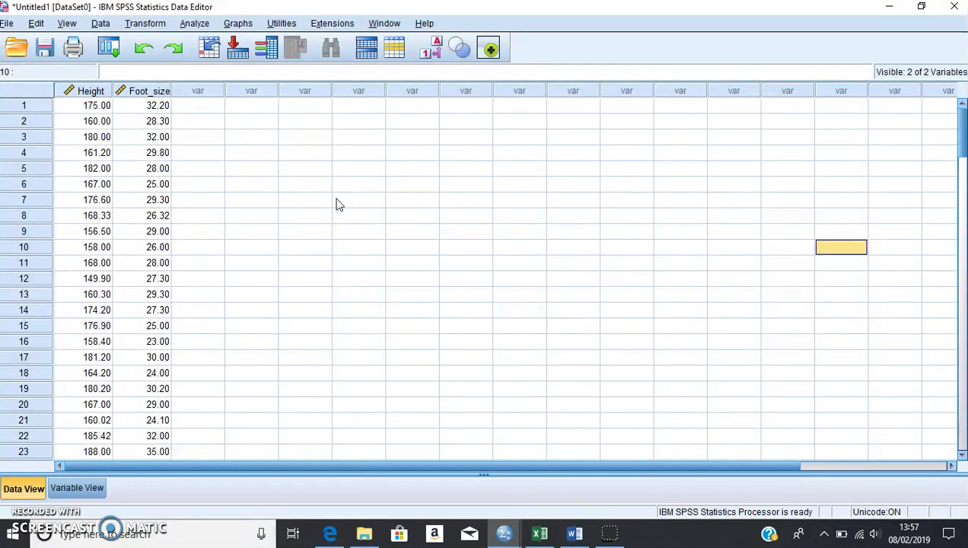
pyautogui.click(201, 24)
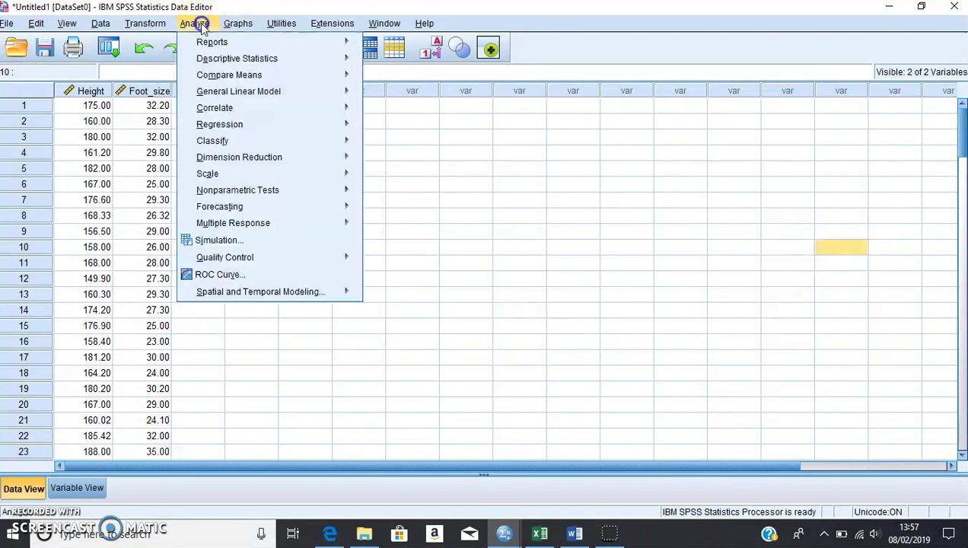
pyautogui.moveTo(220, 60)
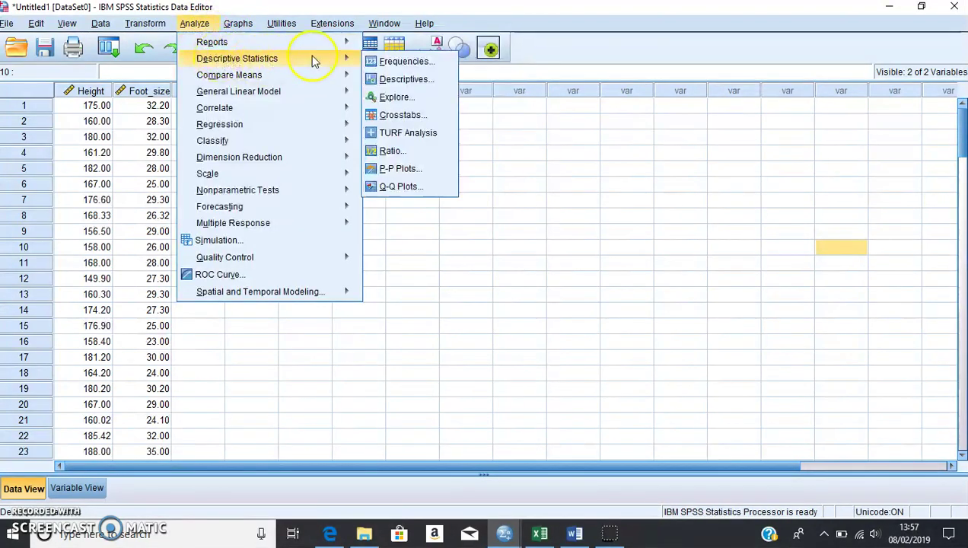
pyautogui.click(389, 100)
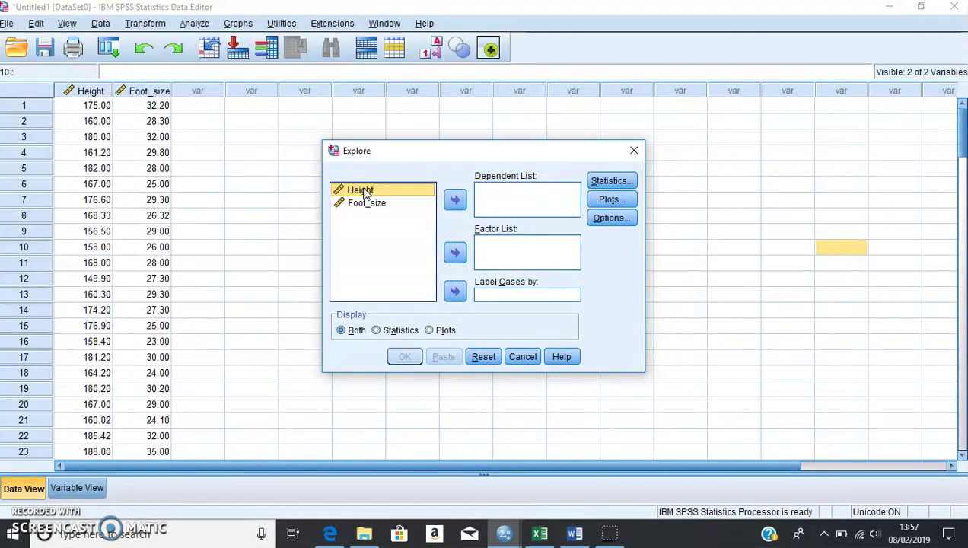
pyautogui.click(364, 194)
pyautogui.click(454, 199)
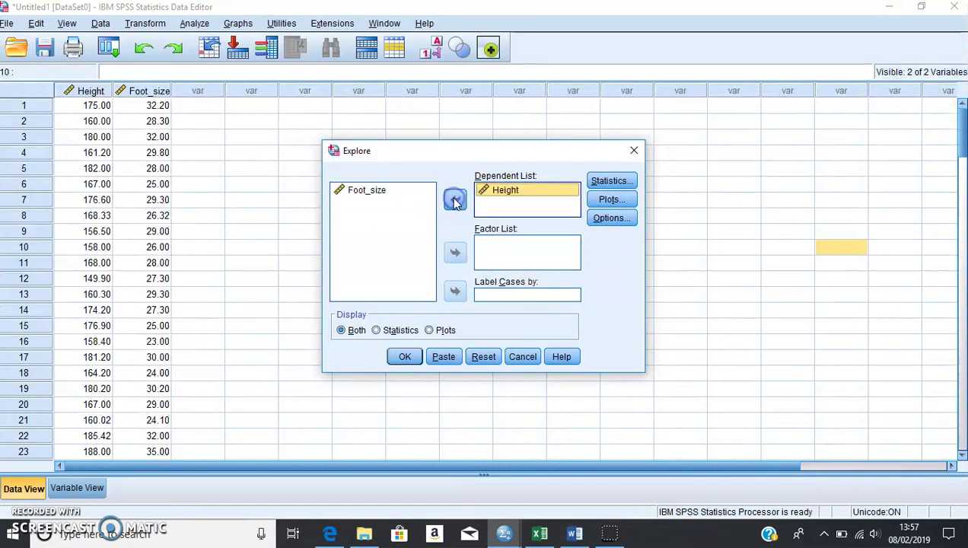
pyautogui.click(357, 191)
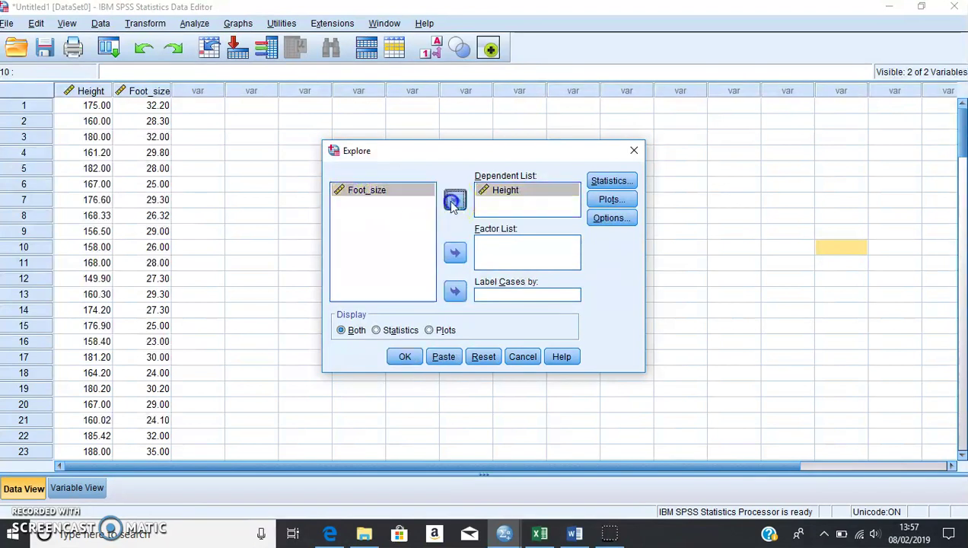
pyautogui.click(453, 201)
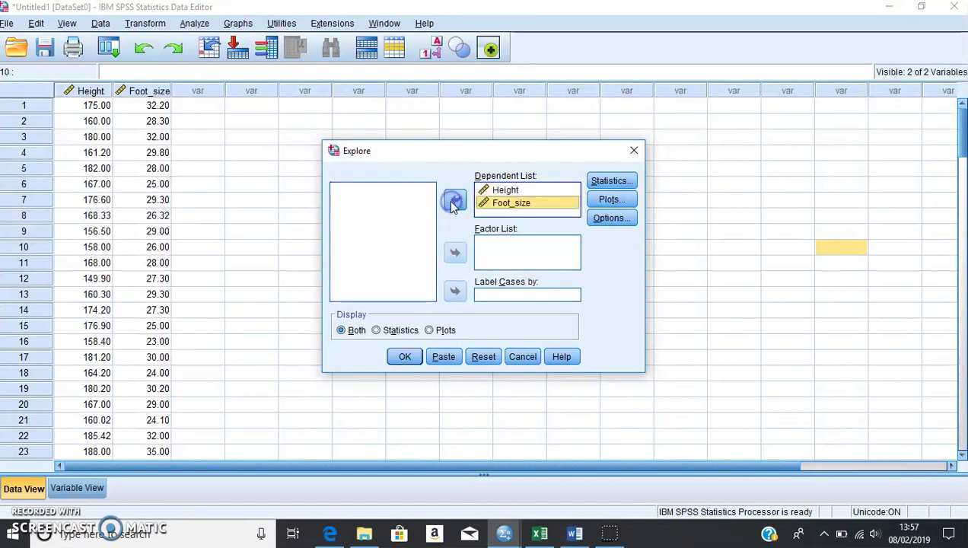
# - Set the Explore plots to no boxplots, histogram instead of stem-and-leaf, and normality plots with tests, then run it displaying both statistics and plots
pyautogui.click(608, 200)
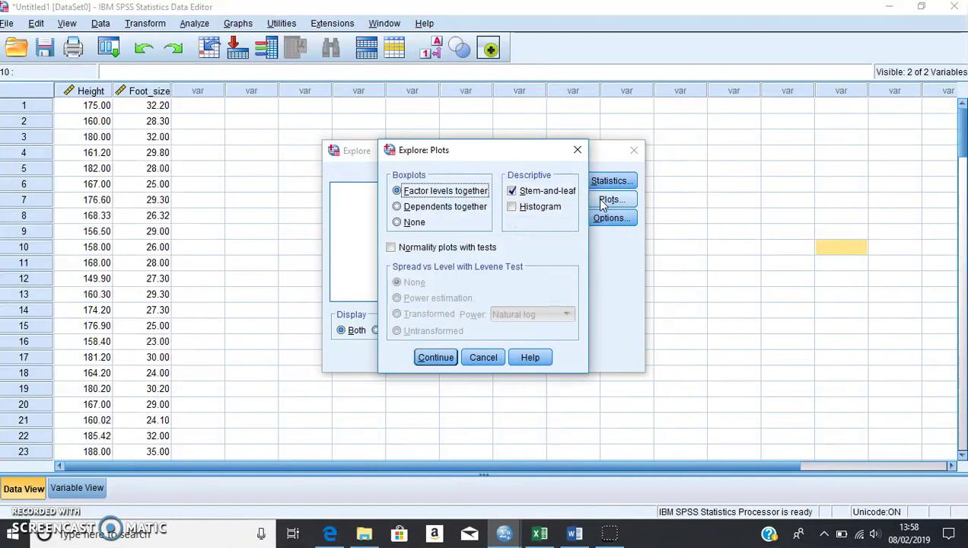
pyautogui.click(397, 222)
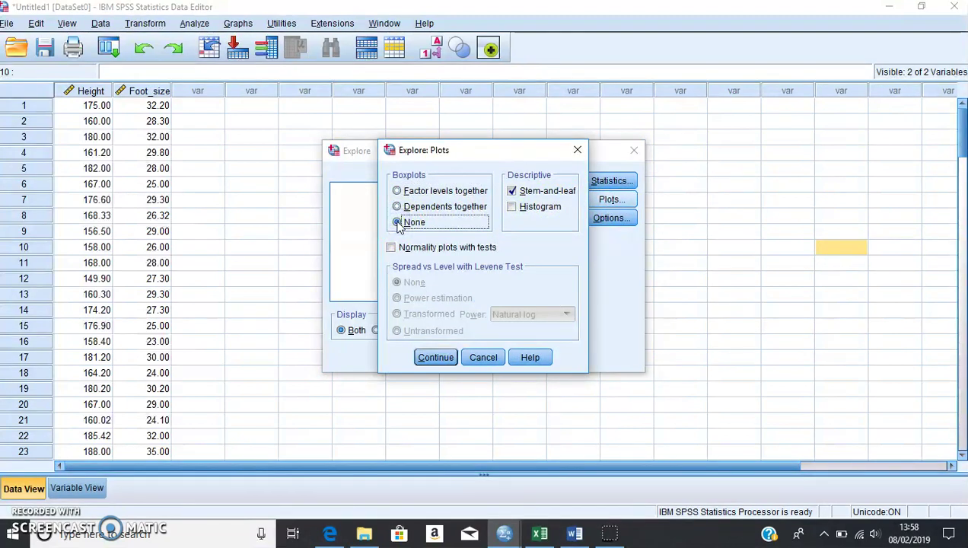
pyautogui.click(511, 207)
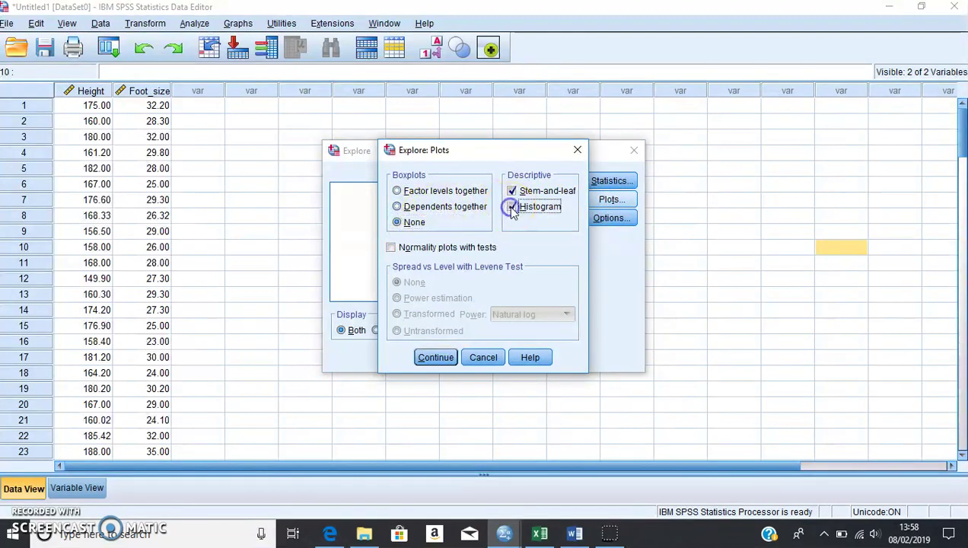
pyautogui.click(511, 191)
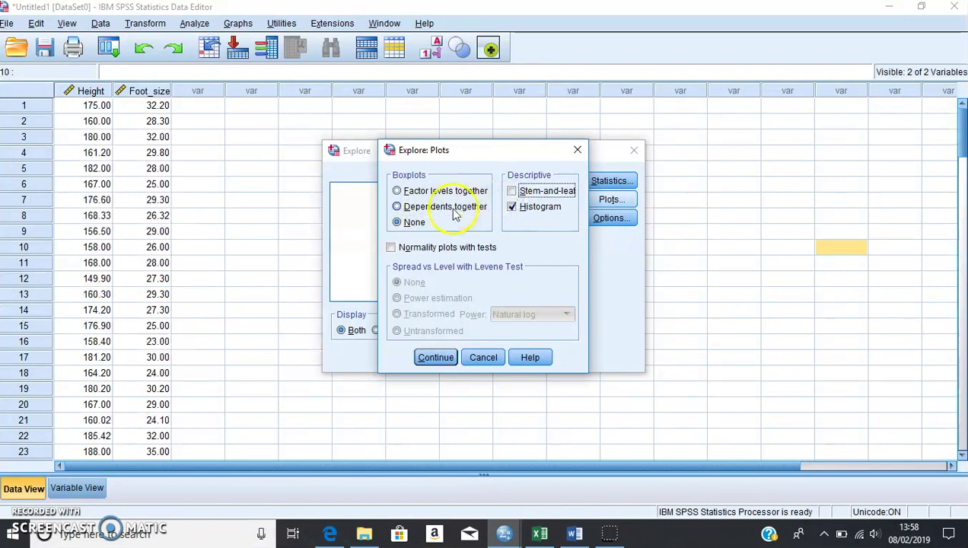
pyautogui.click(393, 251)
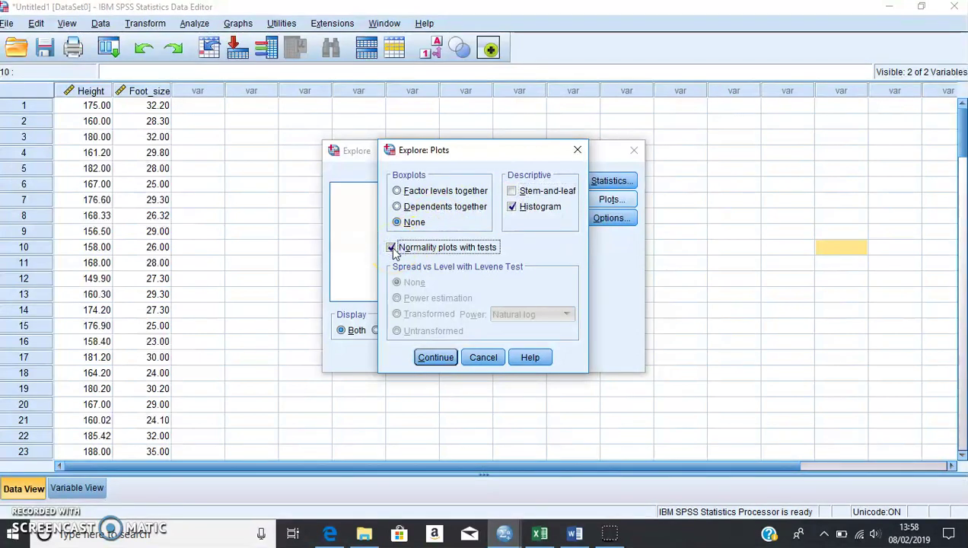
pyautogui.click(426, 359)
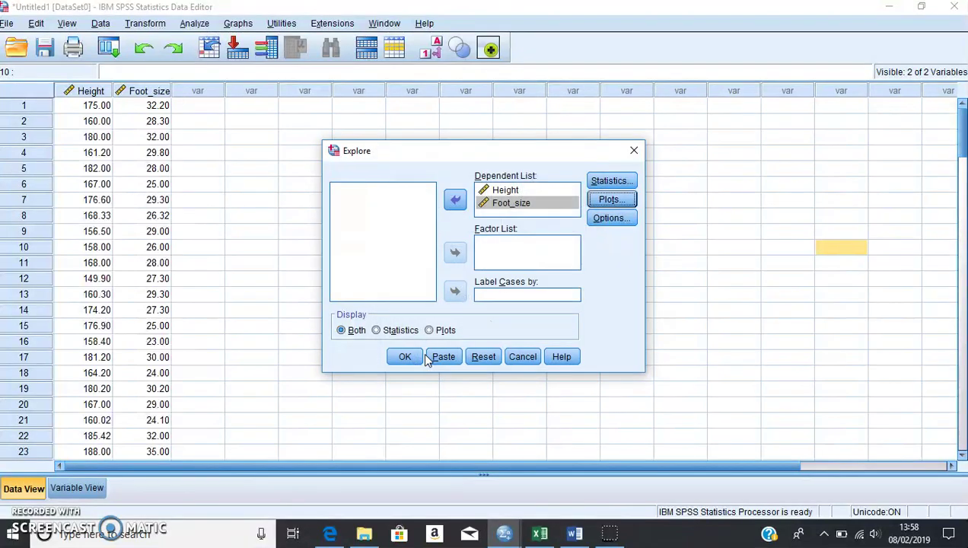
pyautogui.click(352, 335)
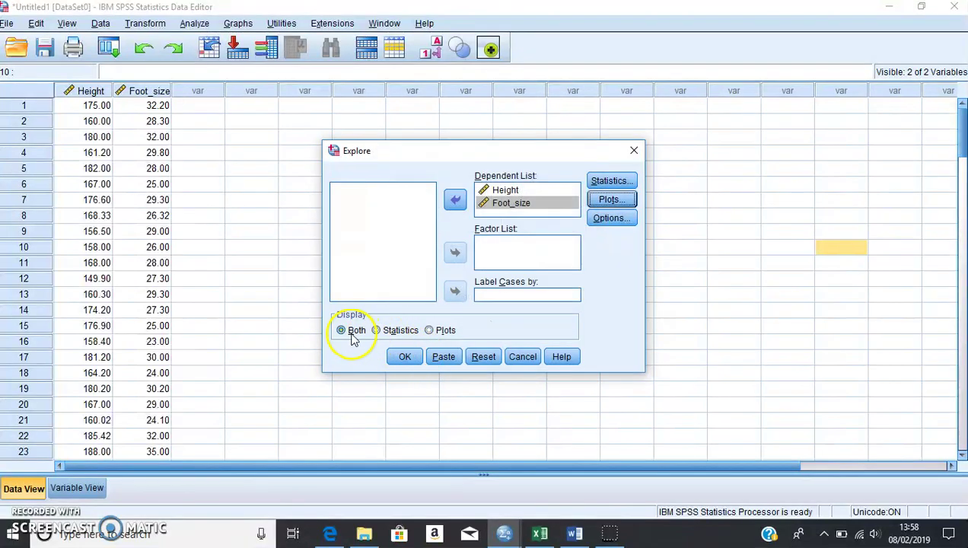
pyautogui.click(409, 359)
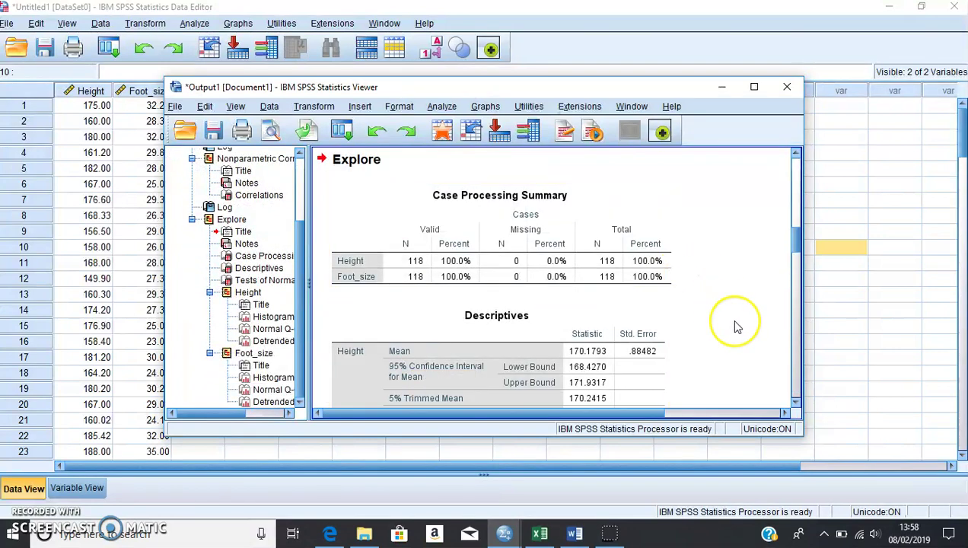
# - Examine the Explore output: the descriptives, the Kolmogorov-Smirnov and Shapiro-Wilk normality tests, and the Height histogram
pyautogui.scroll(-5, 736, 326)
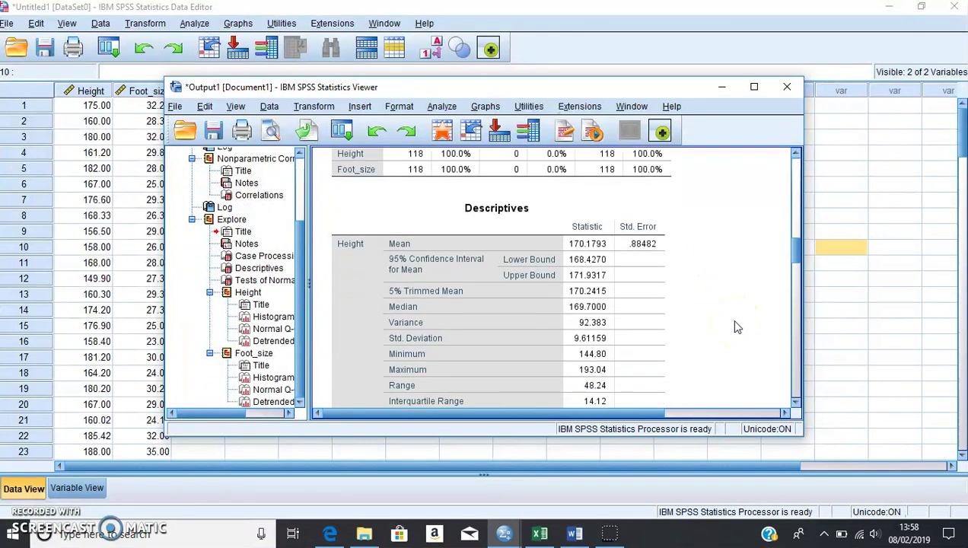
pyautogui.scroll(-4, 735, 326)
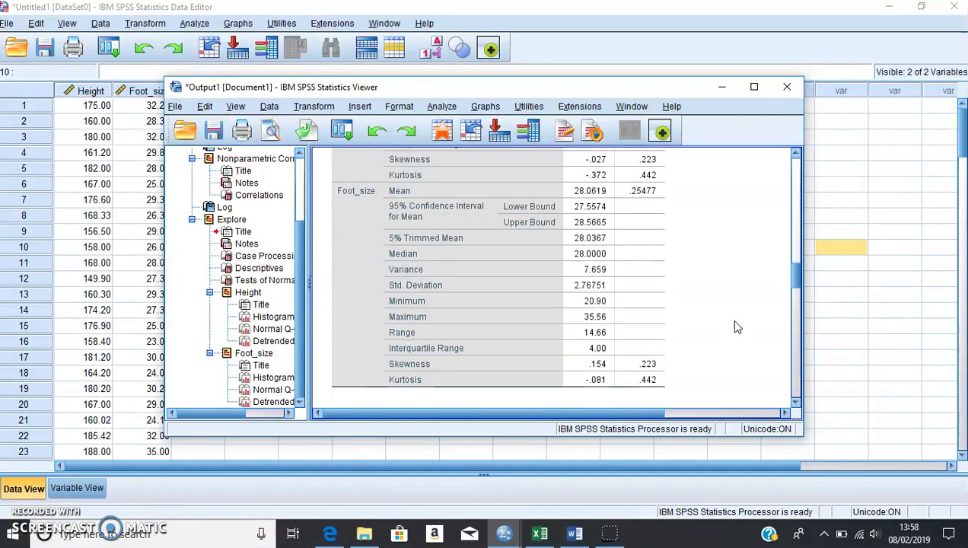
pyautogui.scroll(-4, 735, 326)
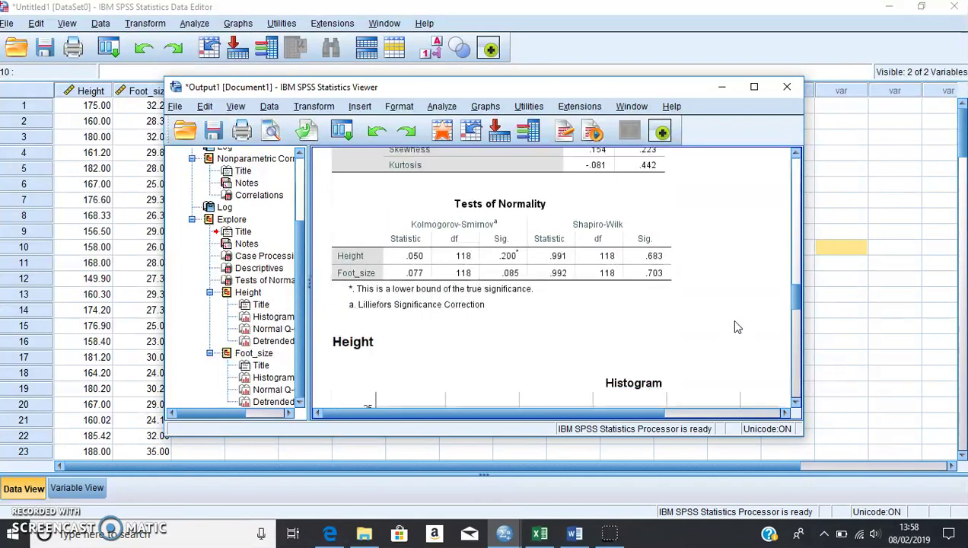
pyautogui.click(627, 233)
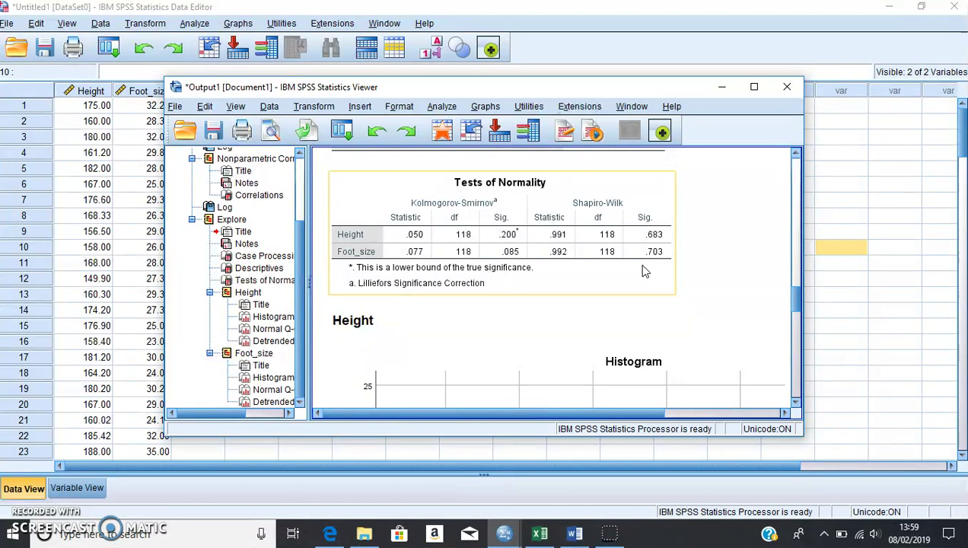
pyautogui.scroll(-6, 643, 270)
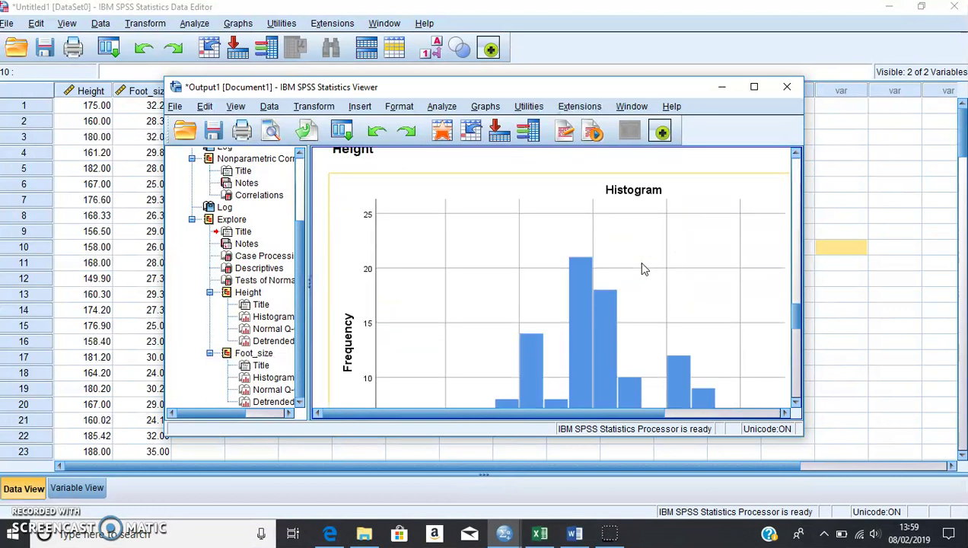
pyautogui.scroll(-8, 643, 268)
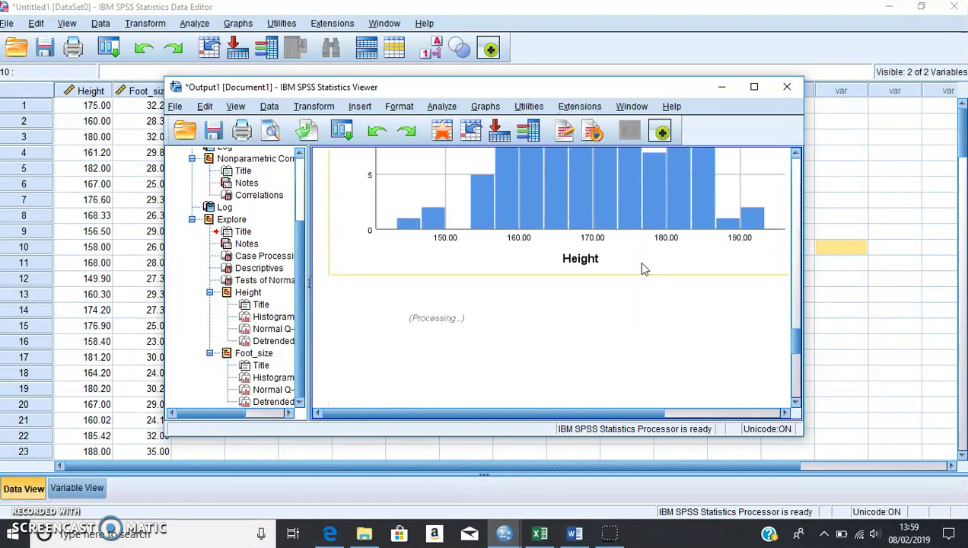
pyautogui.scroll(14, 643, 269)
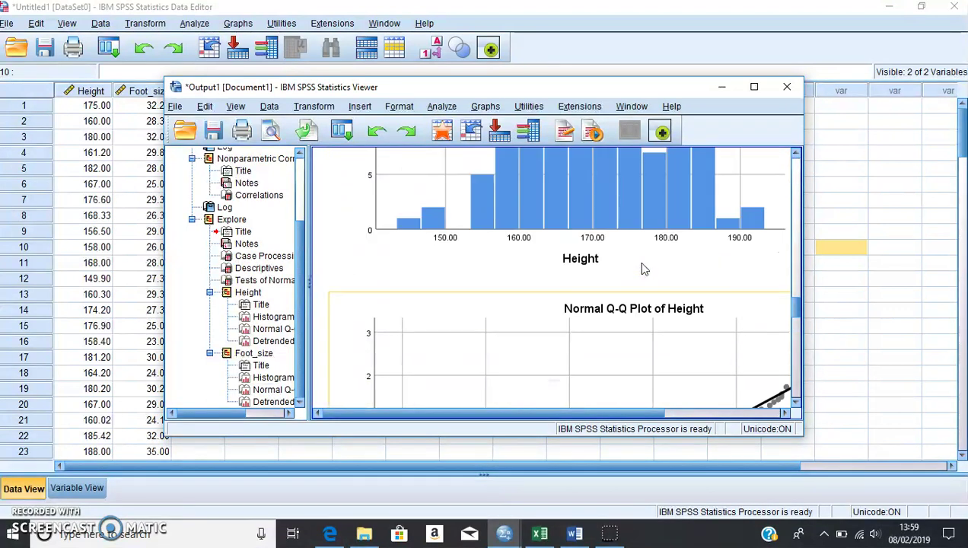